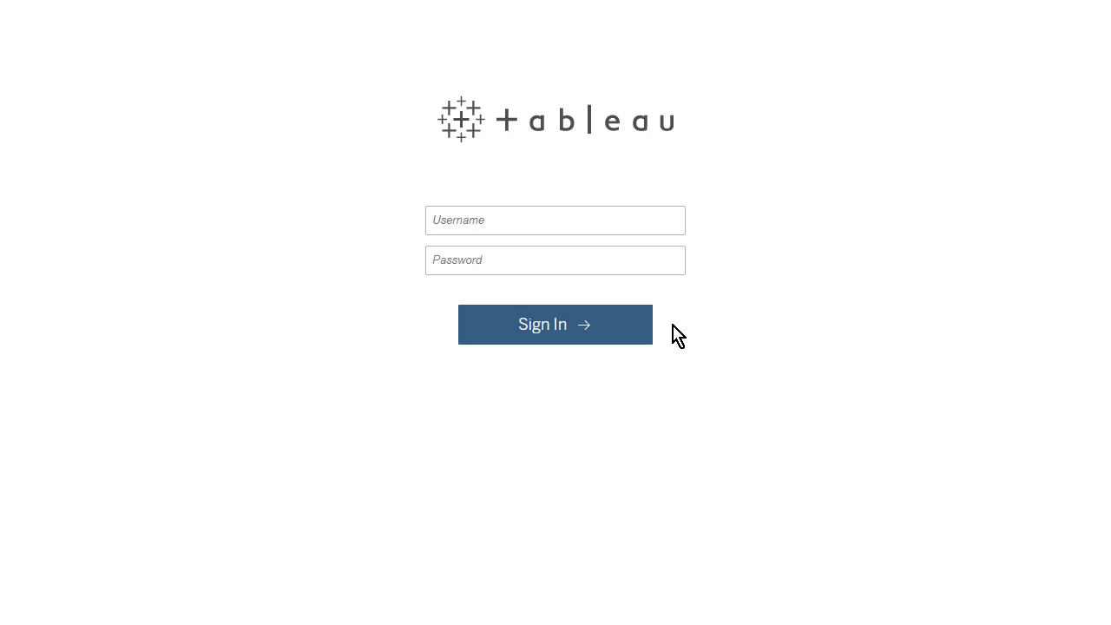
# Step: Enter the account's username and password in the Tableau Server sign-in form
pyautogui.write('explorer')
pyautogui.write('••••••••')
# Step: Sign in and choose the Free Training Videos site from the site list
pyautogui.click(615, 335)
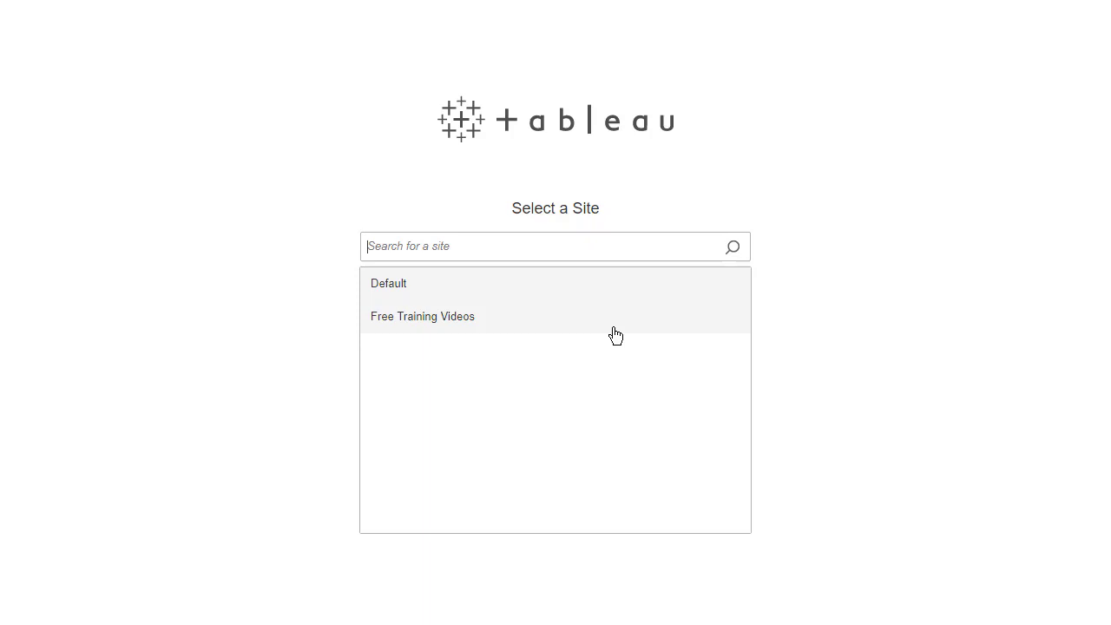
pyautogui.click(612, 328)
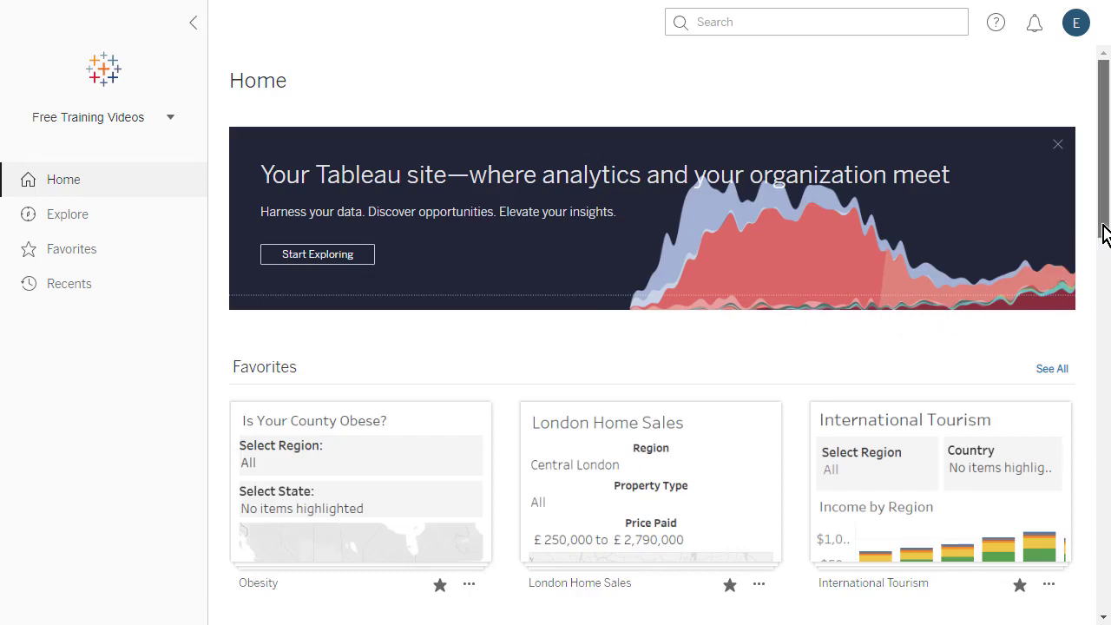
pyautogui.moveTo(1103, 231); pyautogui.dragTo(1102, 198)
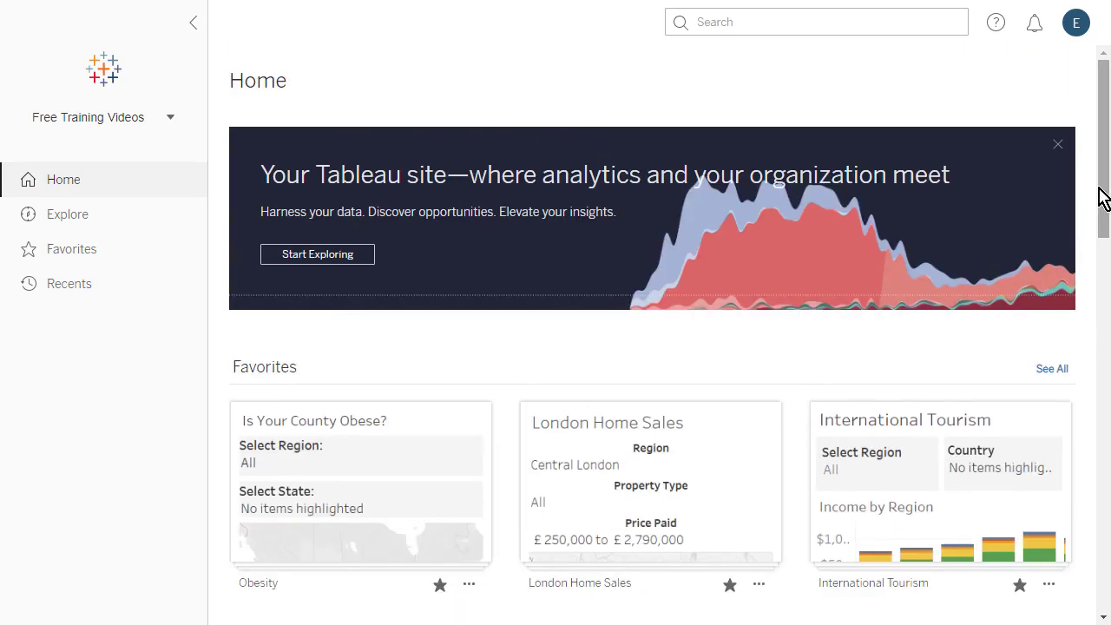
pyautogui.click(168, 121)
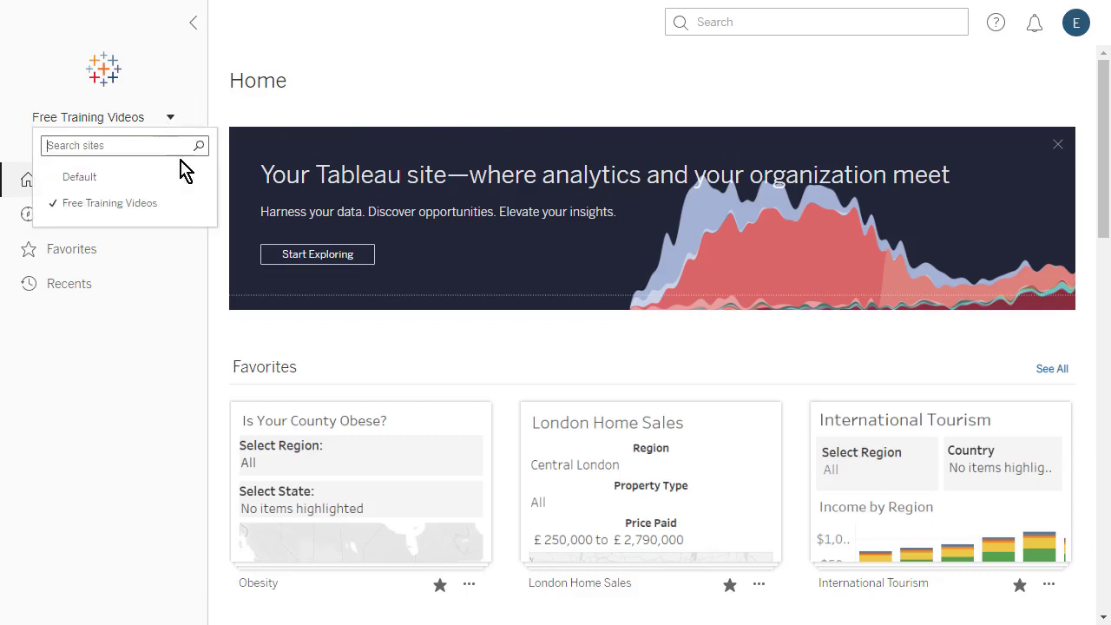
pyautogui.click(171, 123)
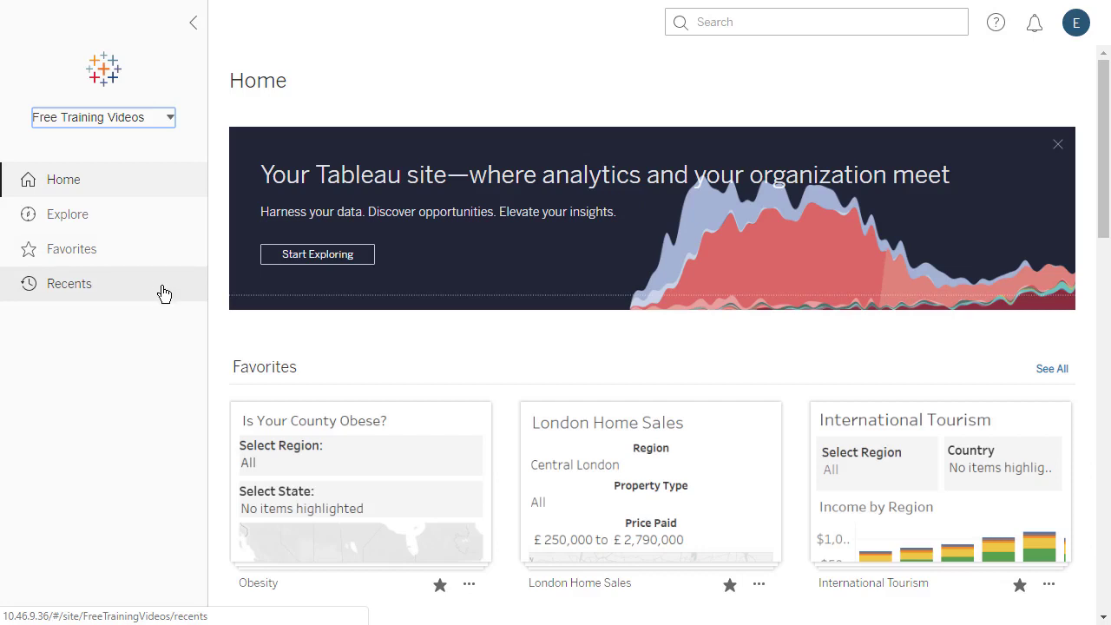
pyautogui.click(193, 24)
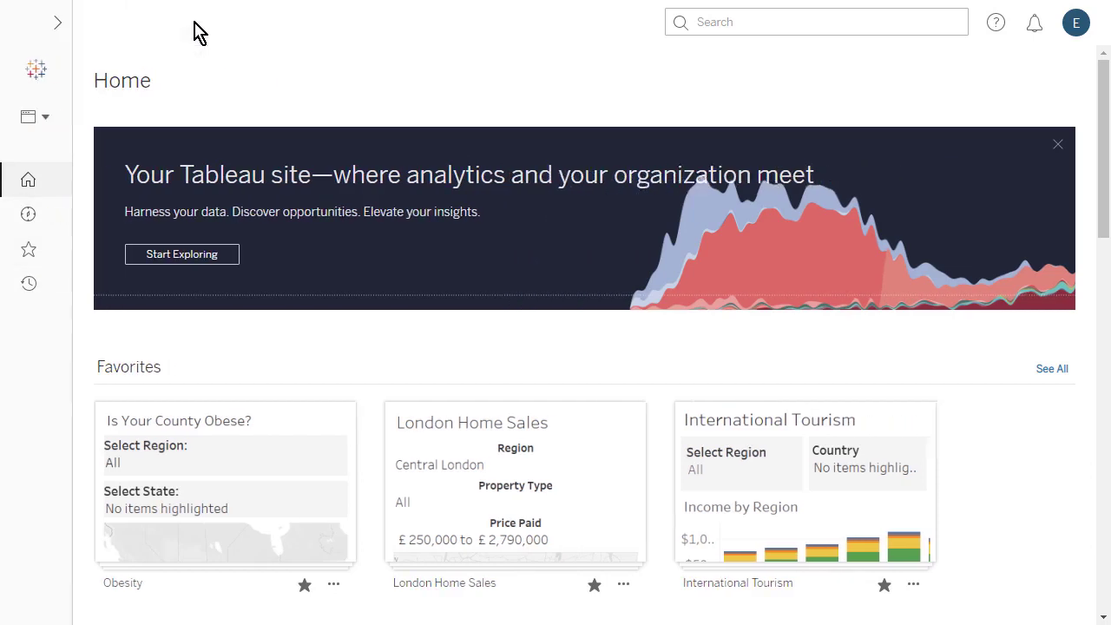
pyautogui.click(45, 31)
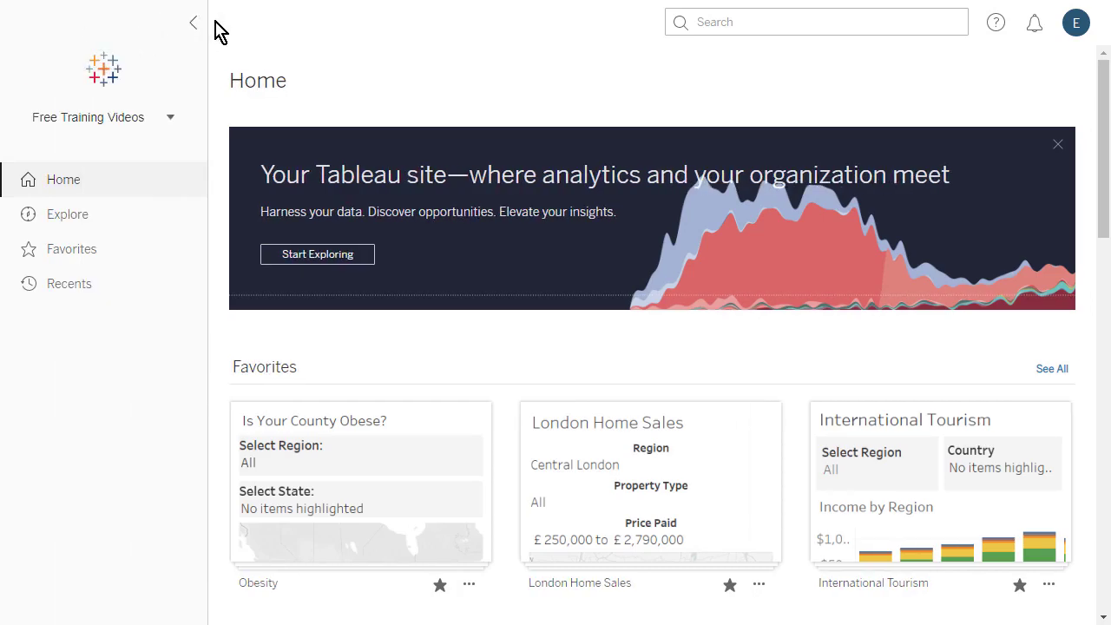
# Step: Open Explore and show the top-level projects as a grid of cards
pyautogui.click(117, 220)
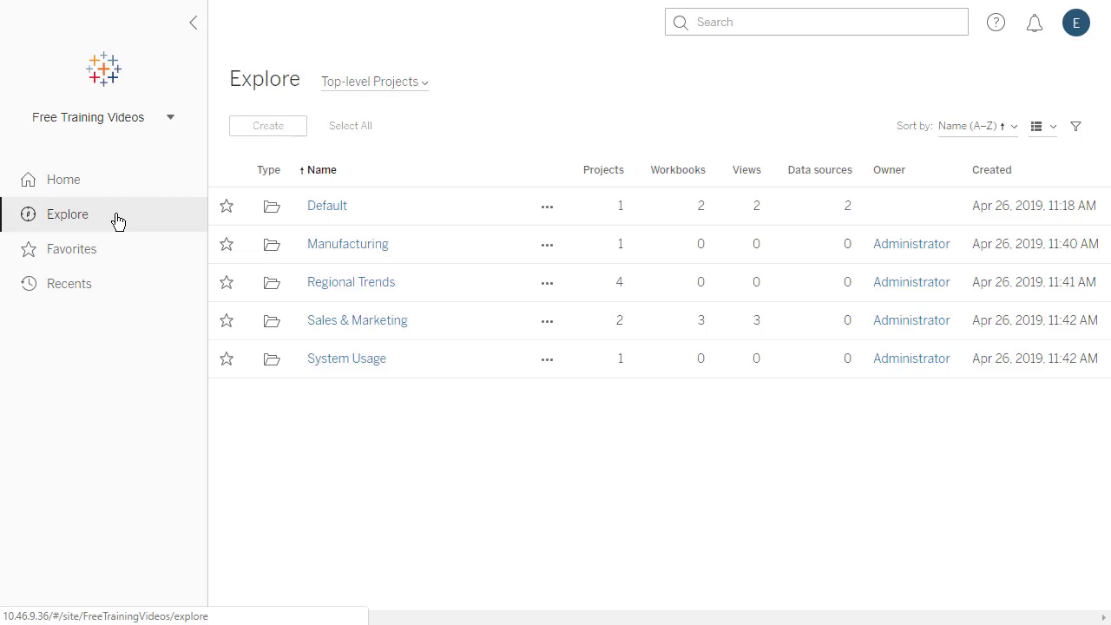
pyautogui.click(422, 84)
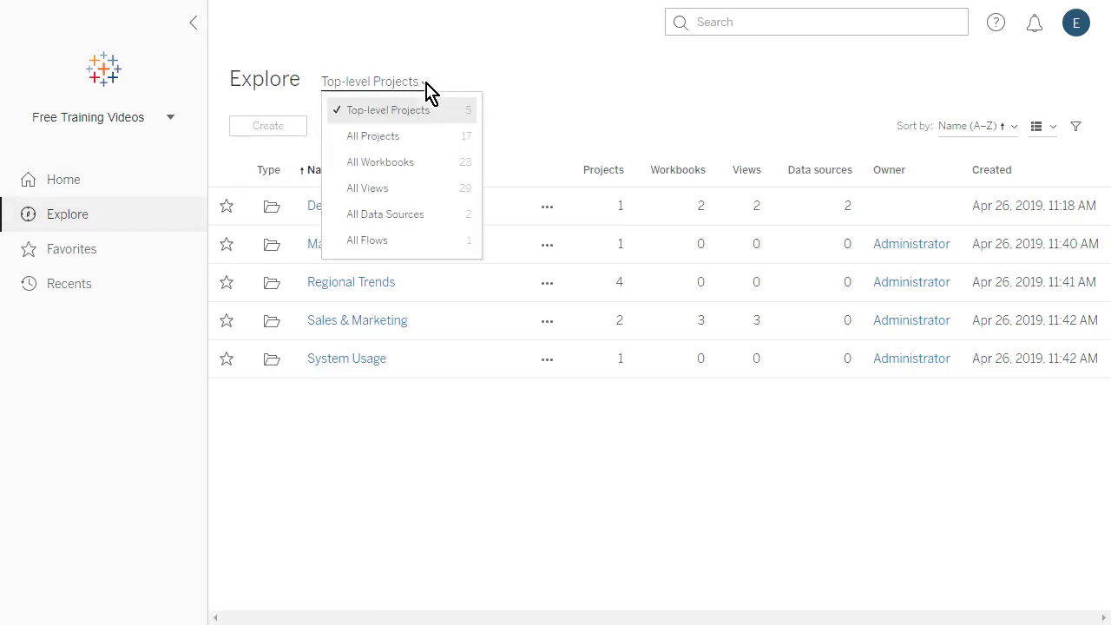
pyautogui.click(427, 87)
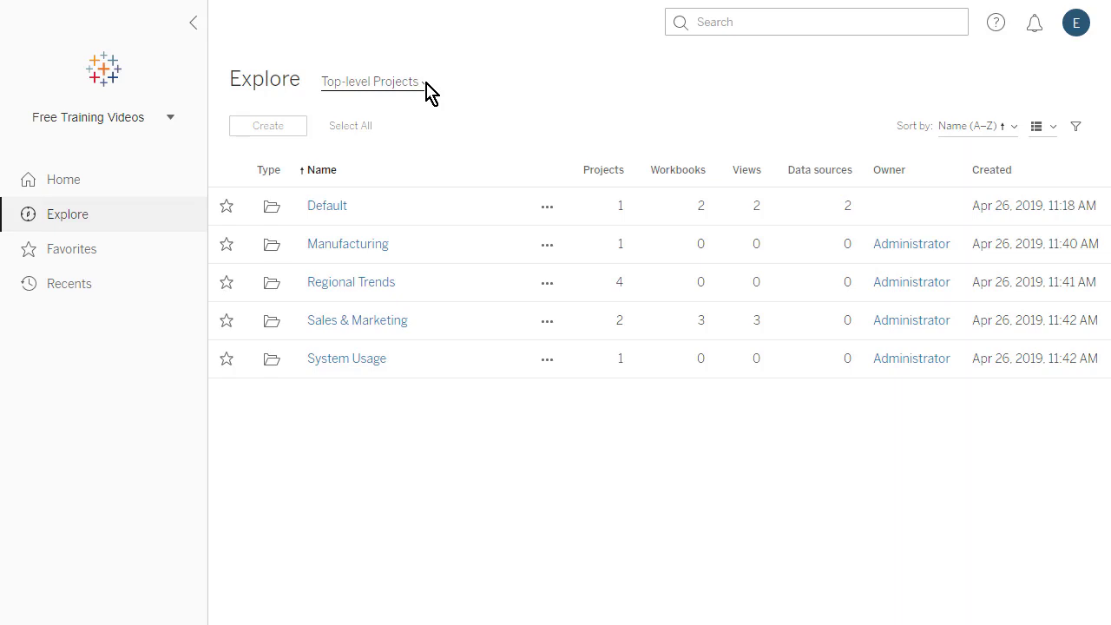
pyautogui.click(1052, 130)
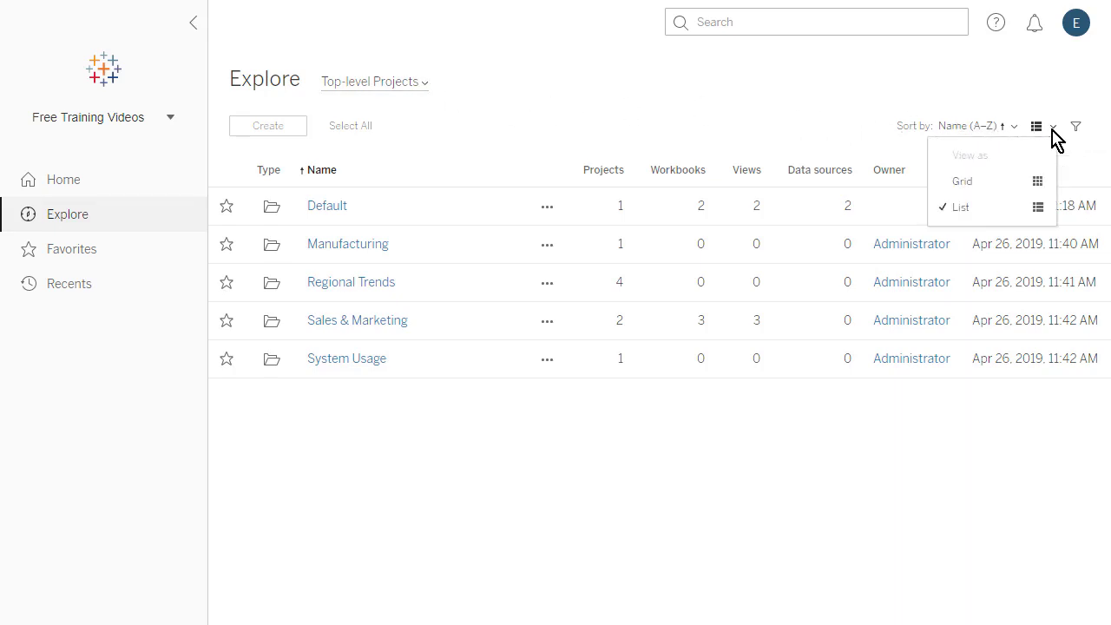
pyautogui.click(1007, 184)
# Step: Sort the project cards in reverse name order, then back to A–Z
pyautogui.click(1012, 128)
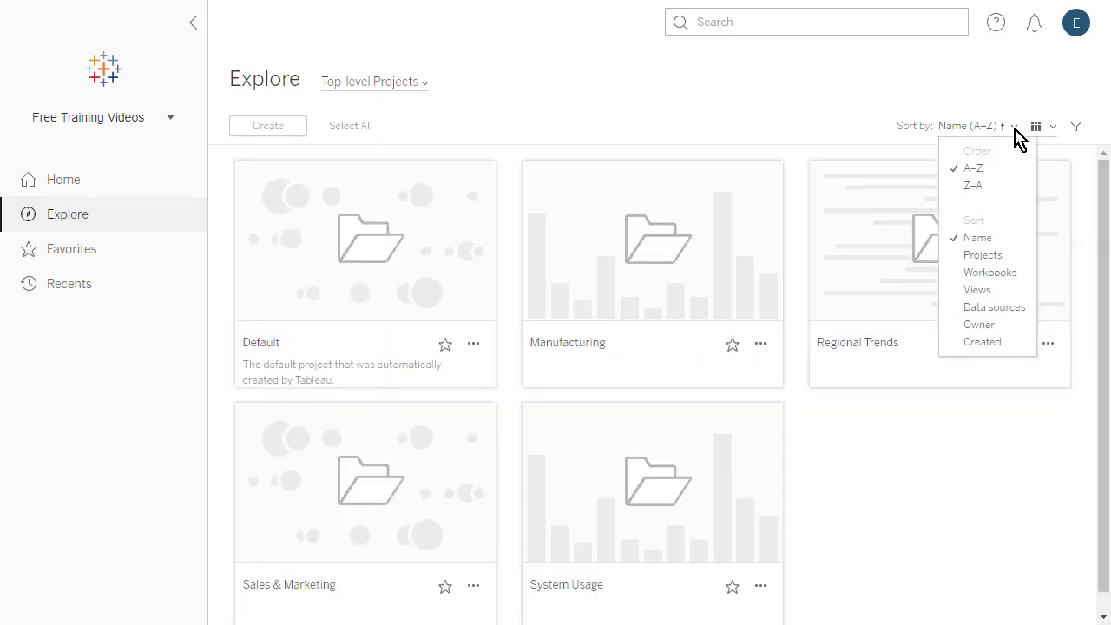
pyautogui.click(1003, 184)
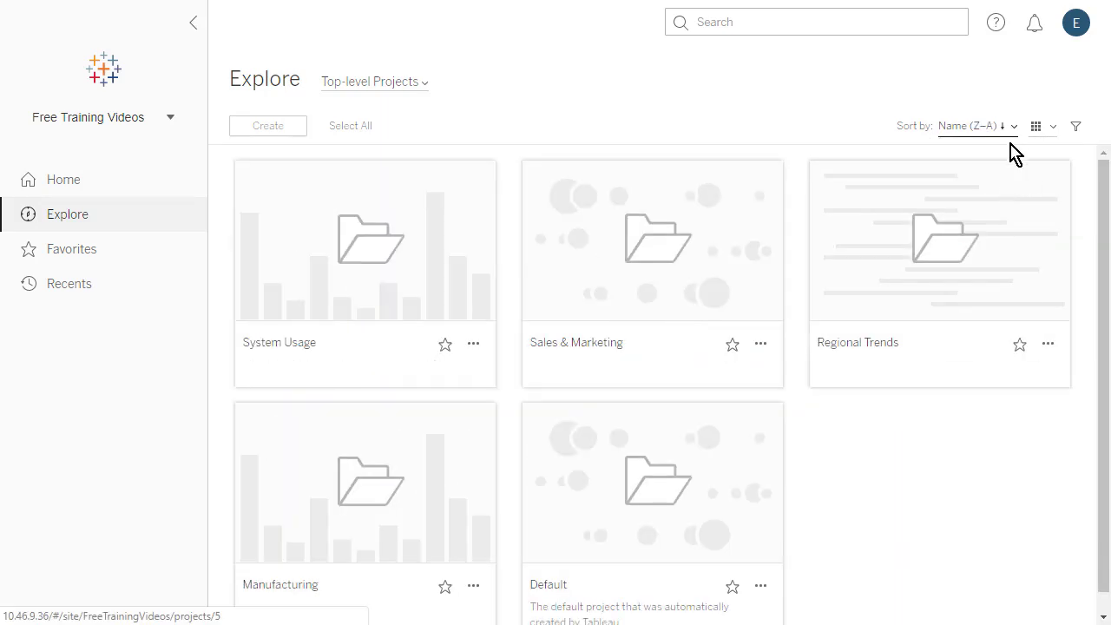
pyautogui.click(1013, 128)
pyautogui.click(1007, 170)
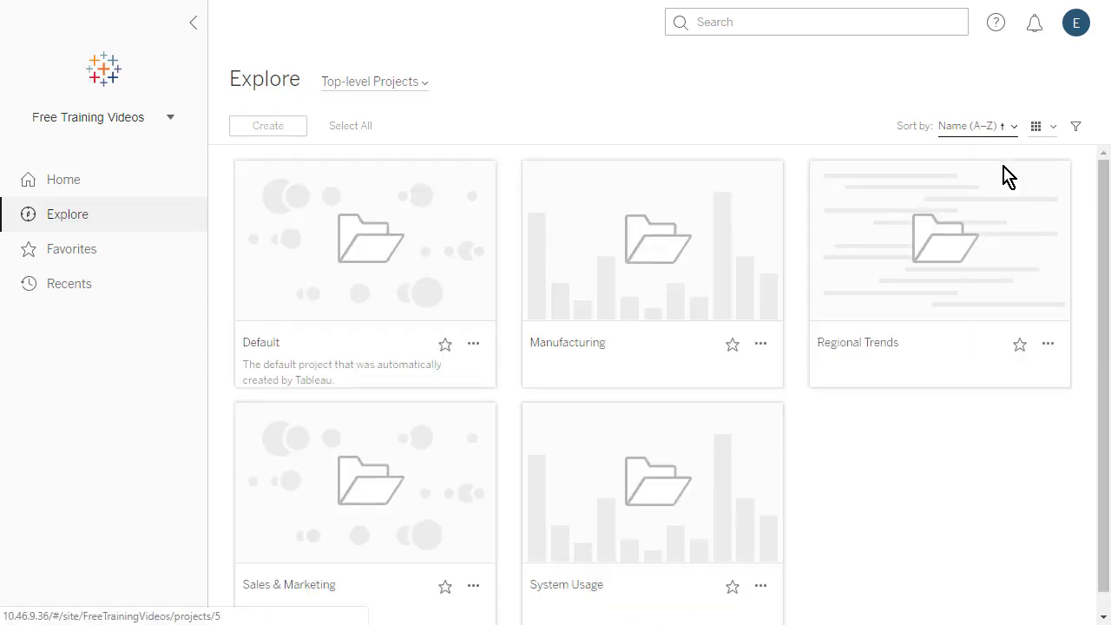
# Step: Return to list view, sort by Projects count then Name, and toggle the filter panel
pyautogui.click(1052, 131)
pyautogui.click(1020, 211)
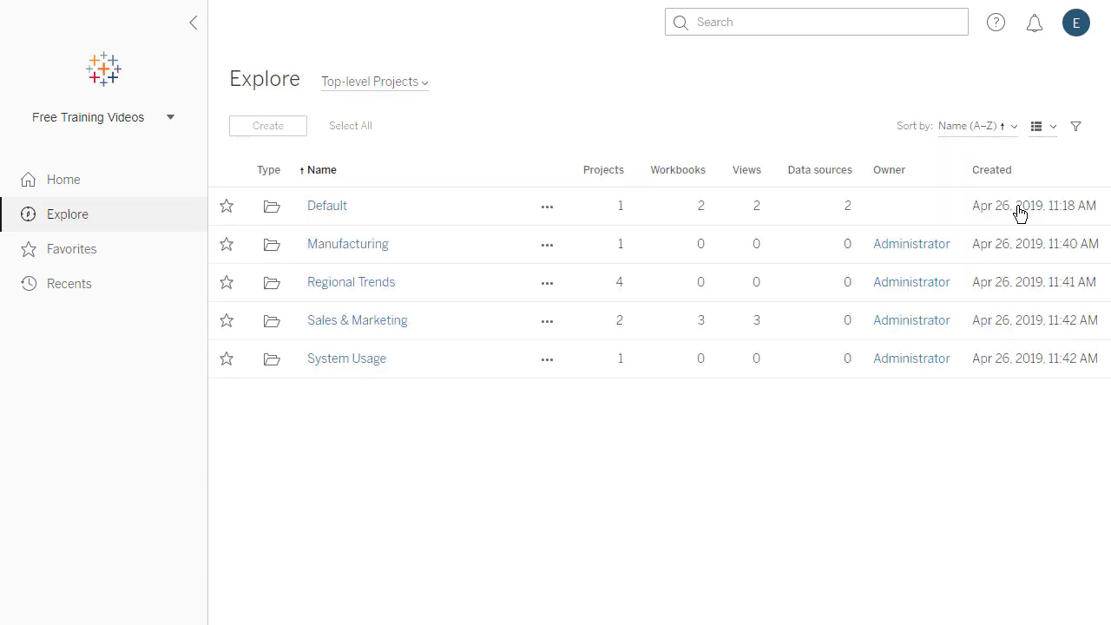
pyautogui.click(606, 178)
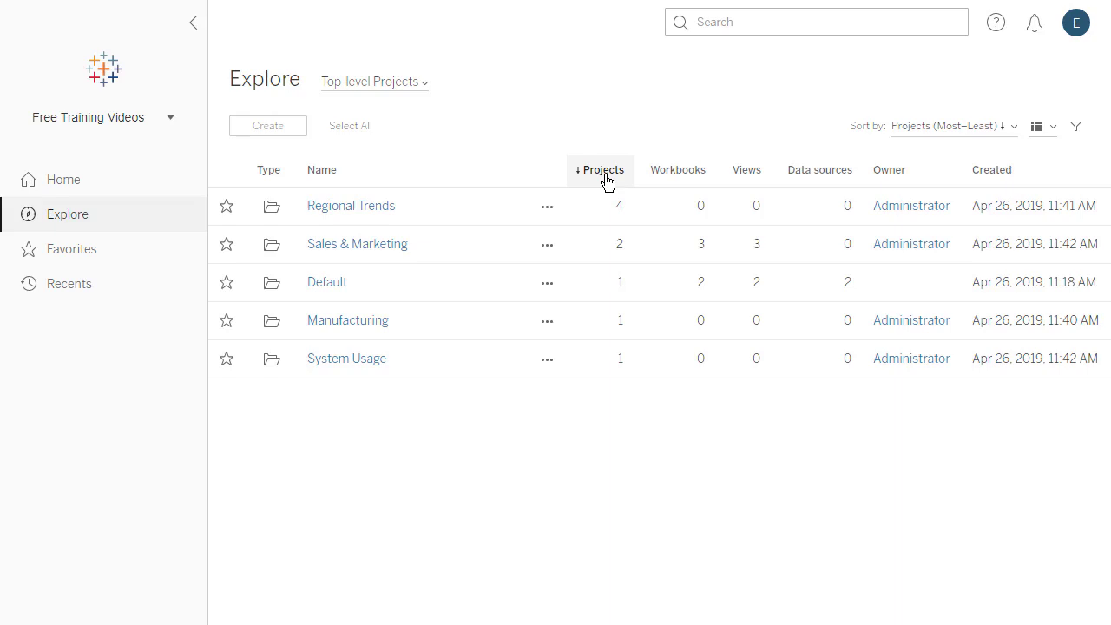
pyautogui.click(316, 184)
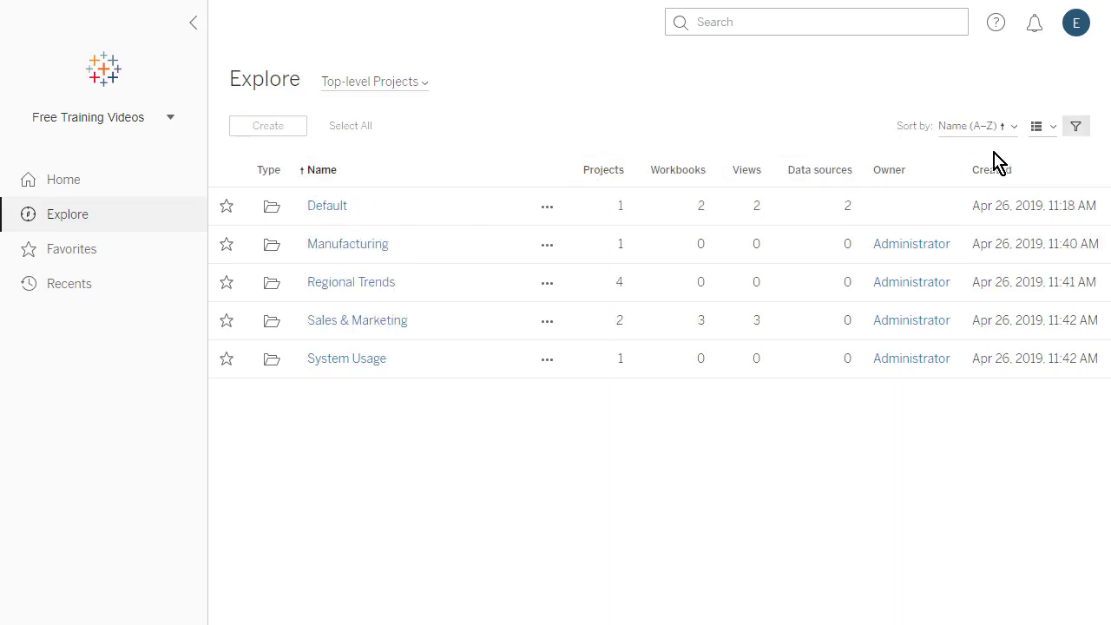
pyautogui.click(1076, 130)
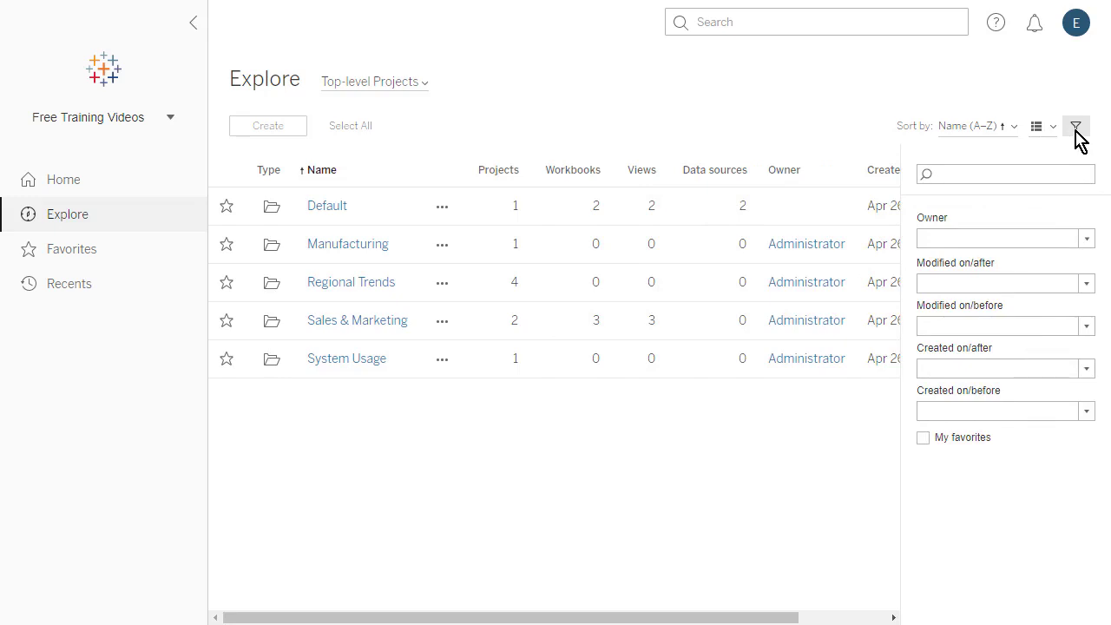
pyautogui.click(1076, 130)
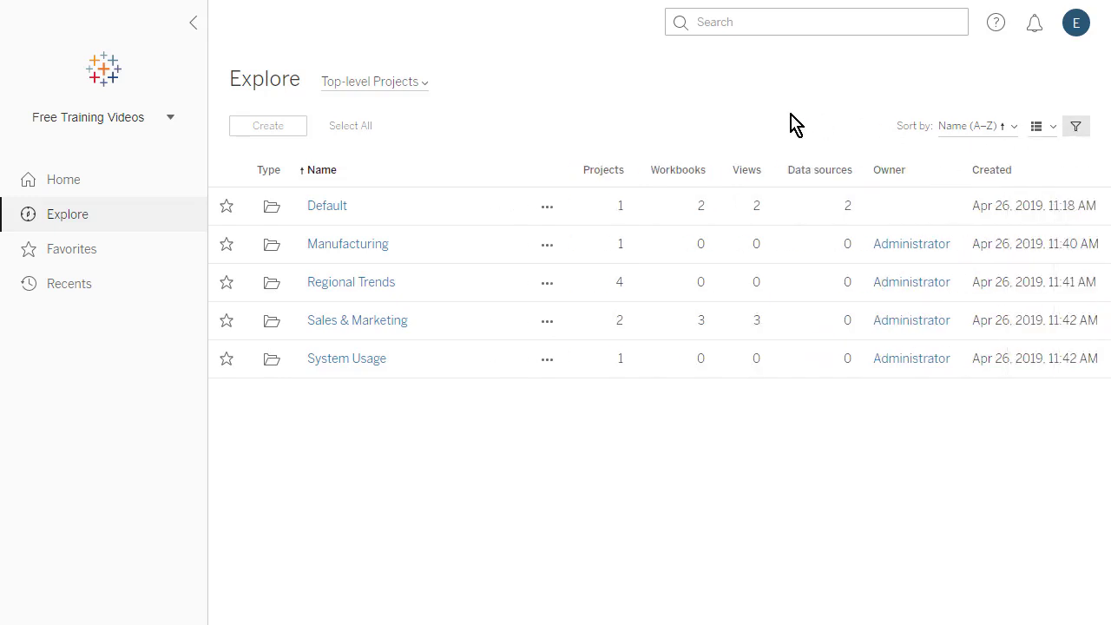
# Step: Open the Default project and toggle Data sources off and back on in the content type filter
pyautogui.click(424, 83)
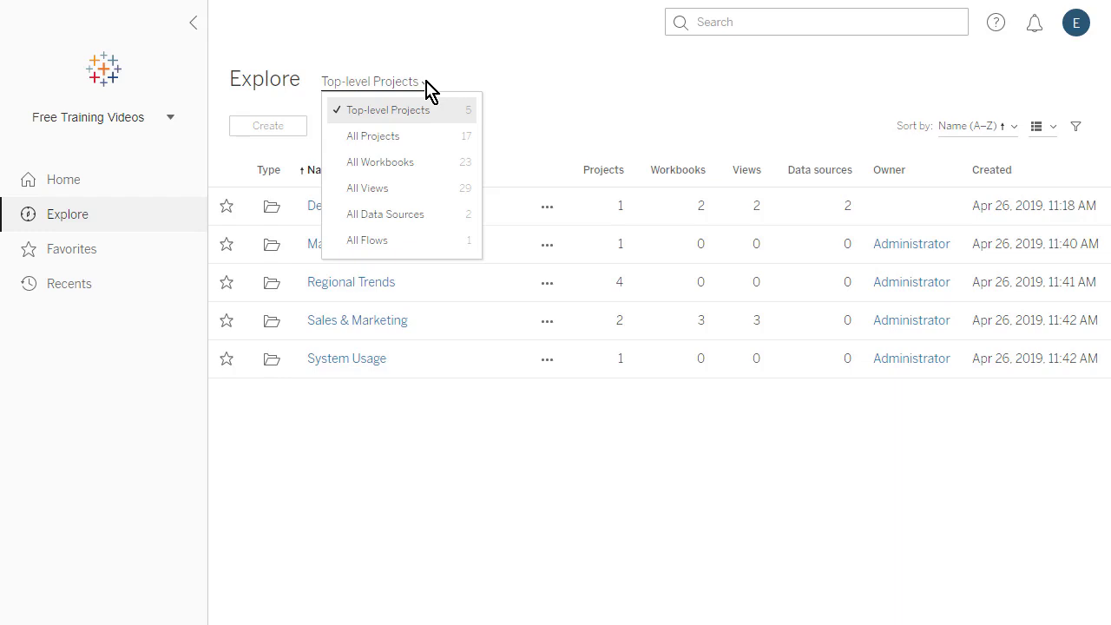
pyautogui.click(434, 111)
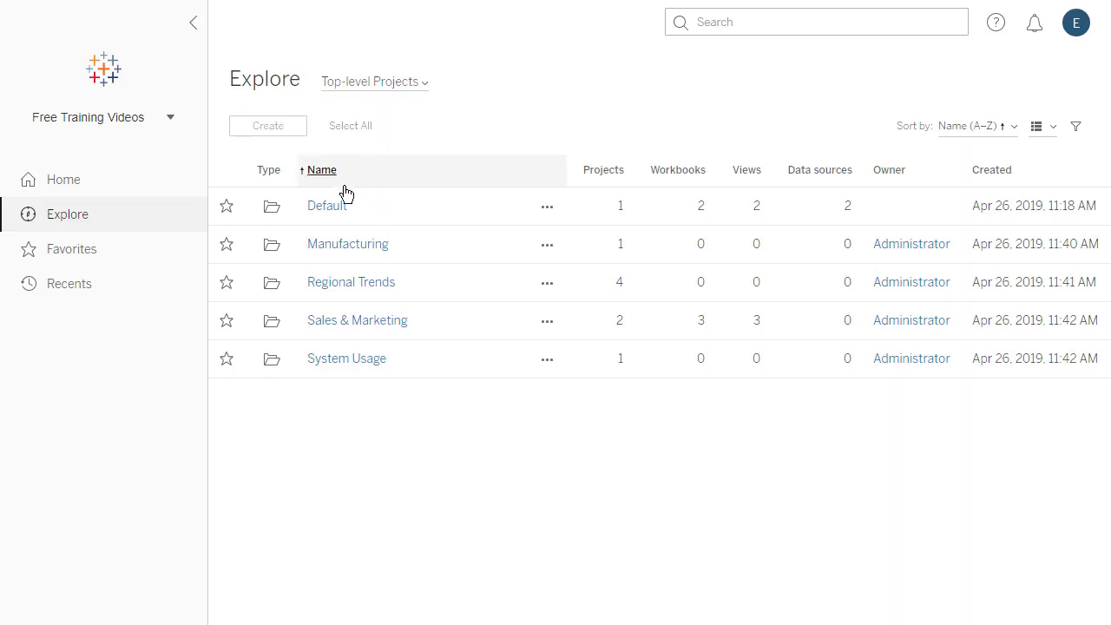
pyautogui.click(327, 205)
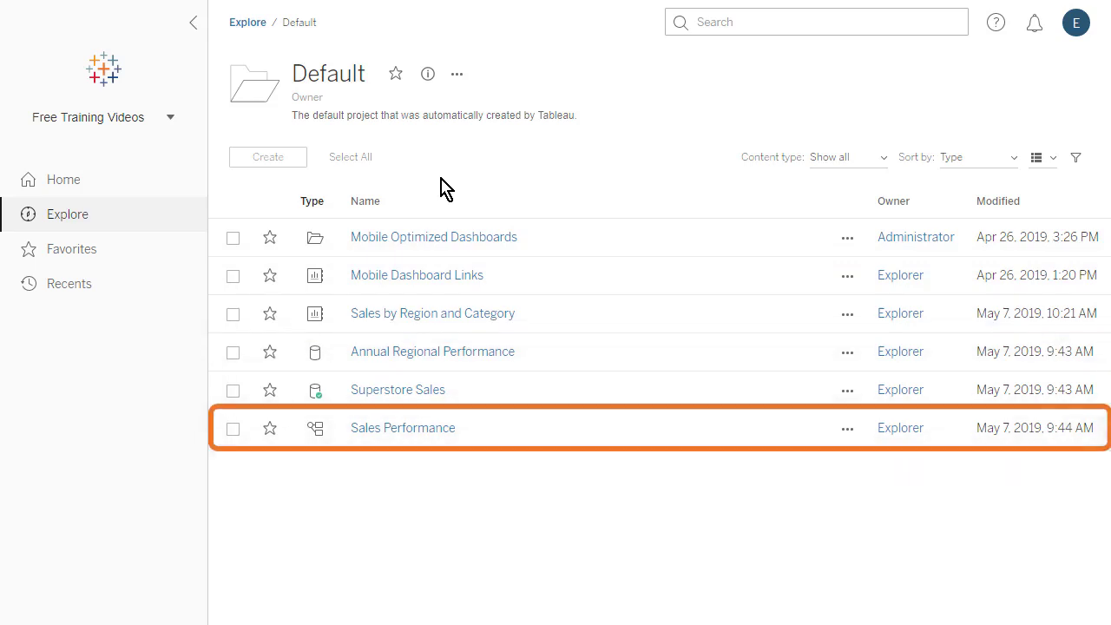
pyautogui.click(875, 163)
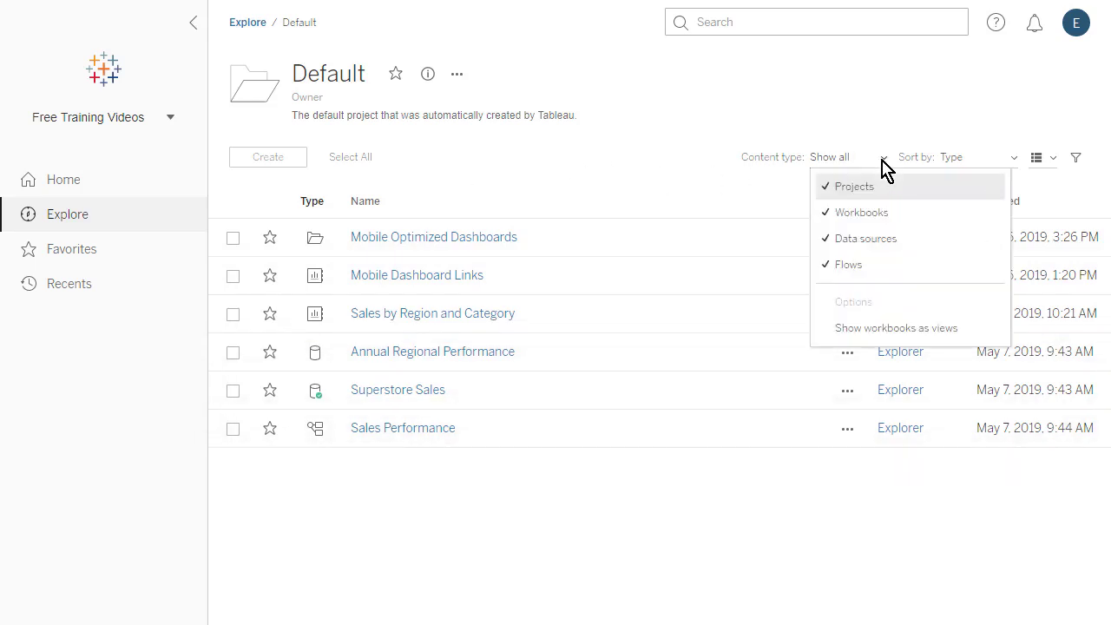
pyautogui.click(945, 246)
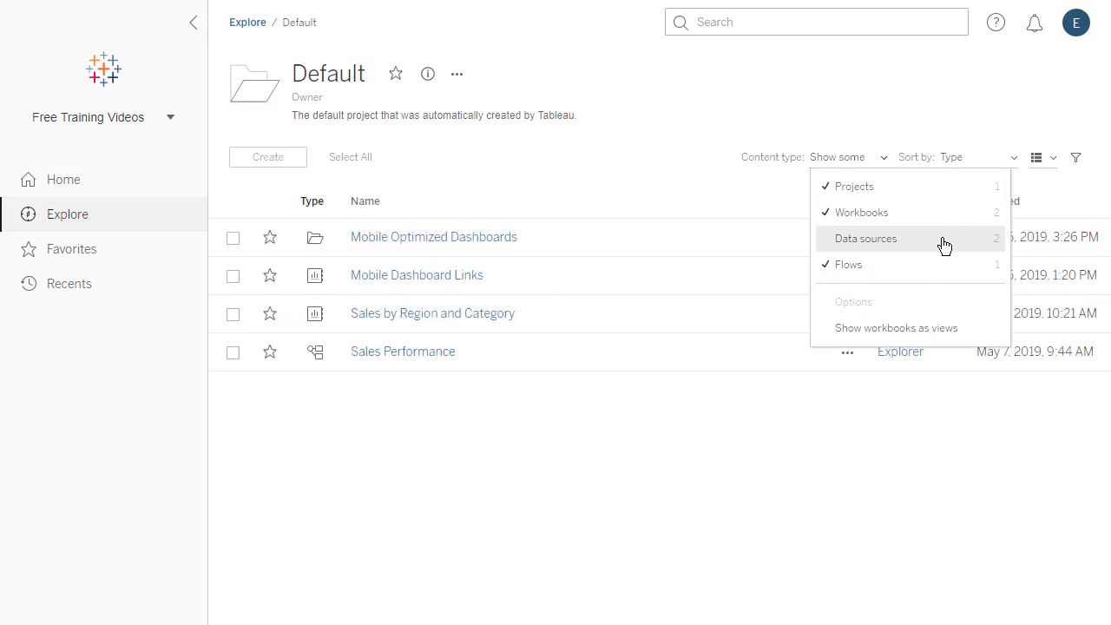
pyautogui.click(944, 246)
pyautogui.click(888, 168)
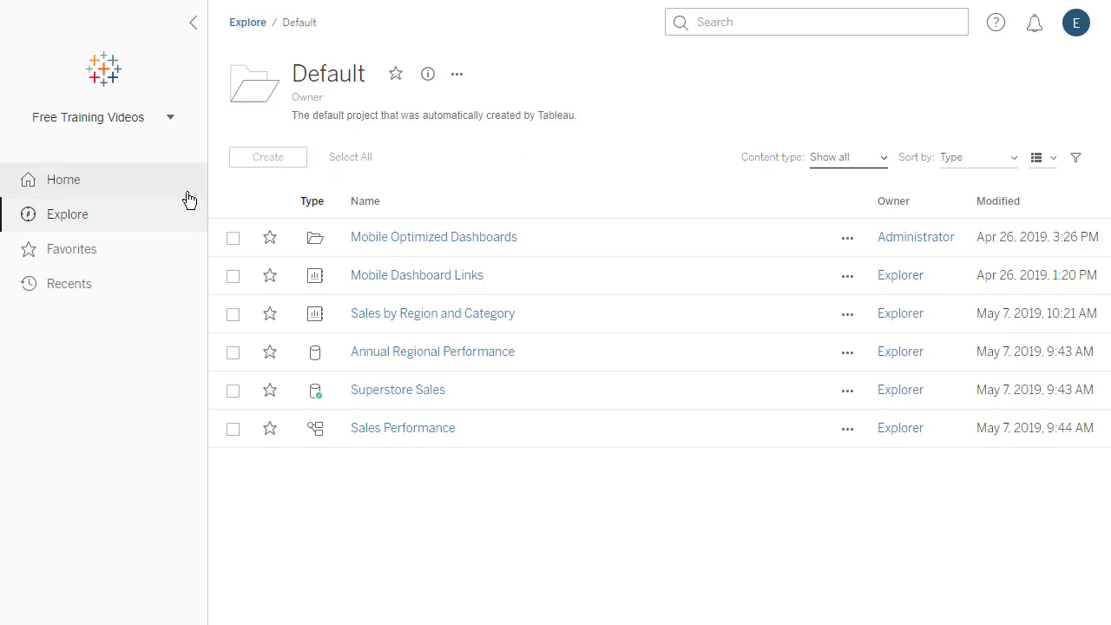
# Step: Go from Explore into Sales & Marketing and then the Sales project
pyautogui.click(101, 219)
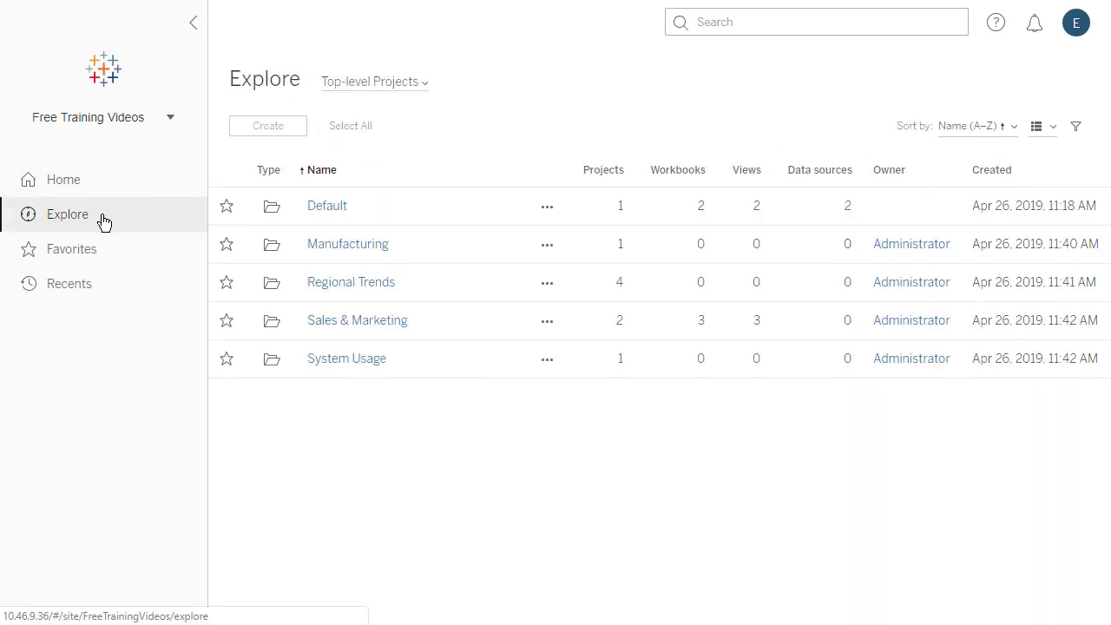
pyautogui.click(397, 322)
pyautogui.click(367, 263)
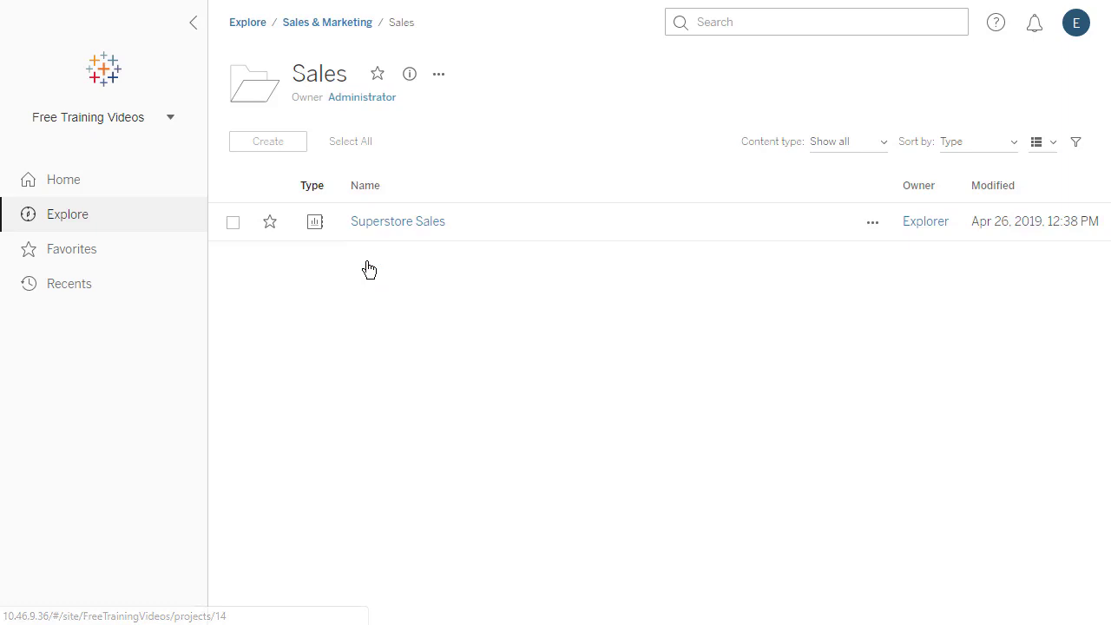
# Step: Turn Show workbooks as views on, then back off, in the content filter
pyautogui.click(875, 144)
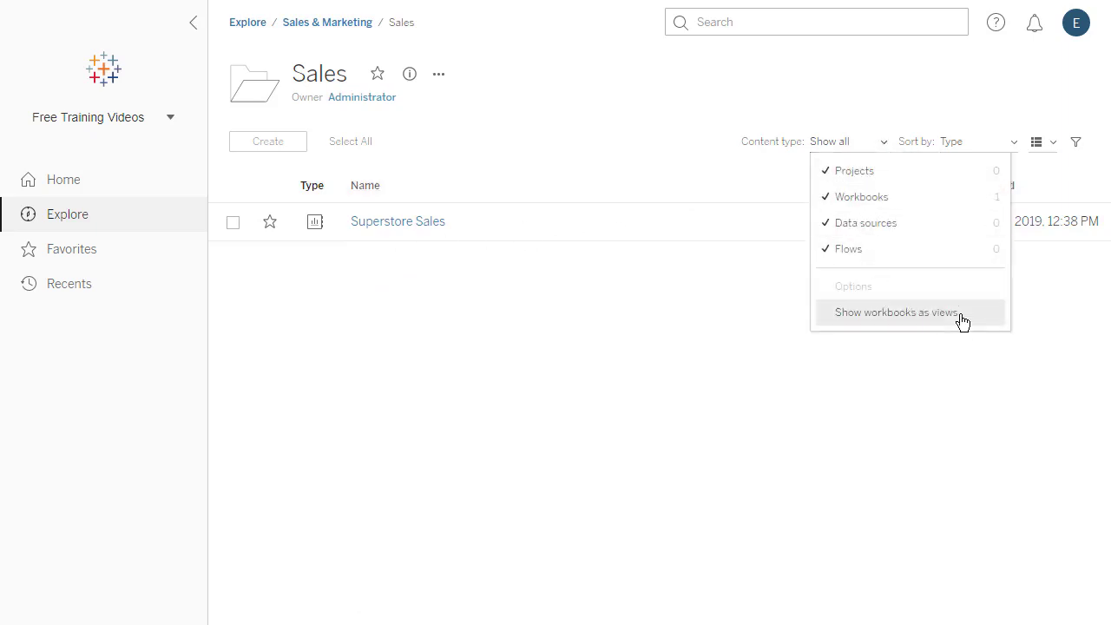
pyautogui.click(962, 322)
pyautogui.click(887, 150)
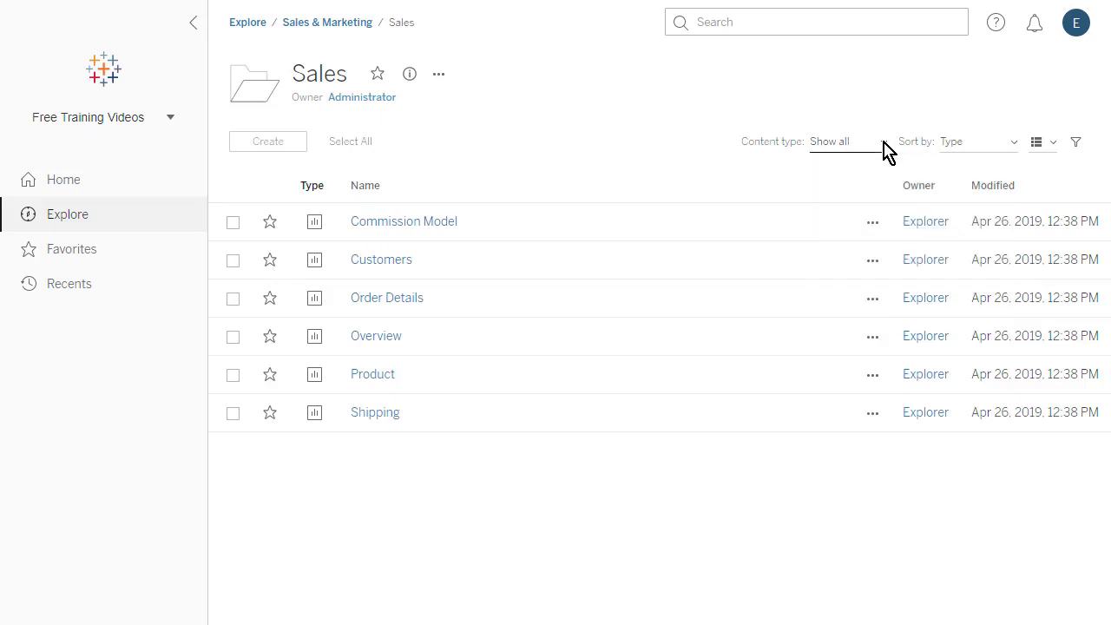
pyautogui.click(887, 150)
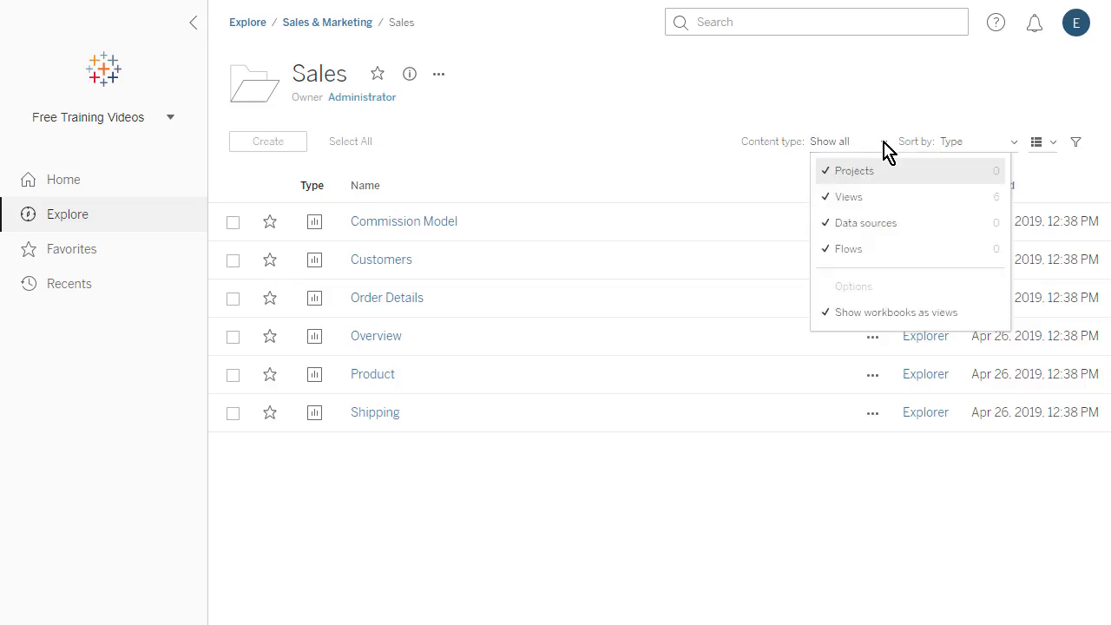
pyautogui.click(966, 320)
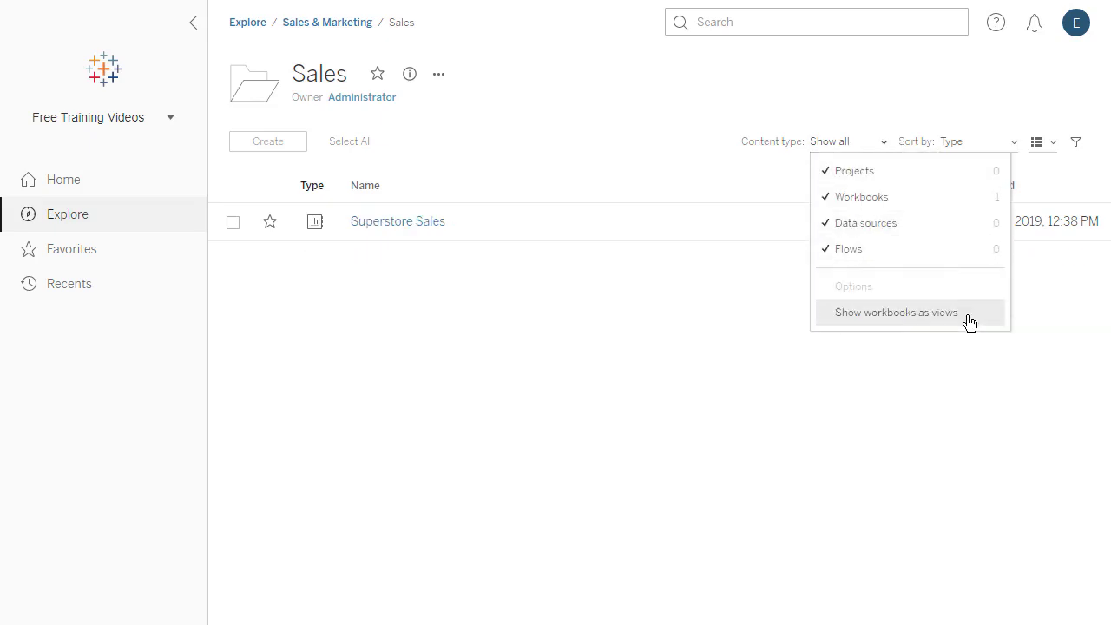
pyautogui.click(887, 151)
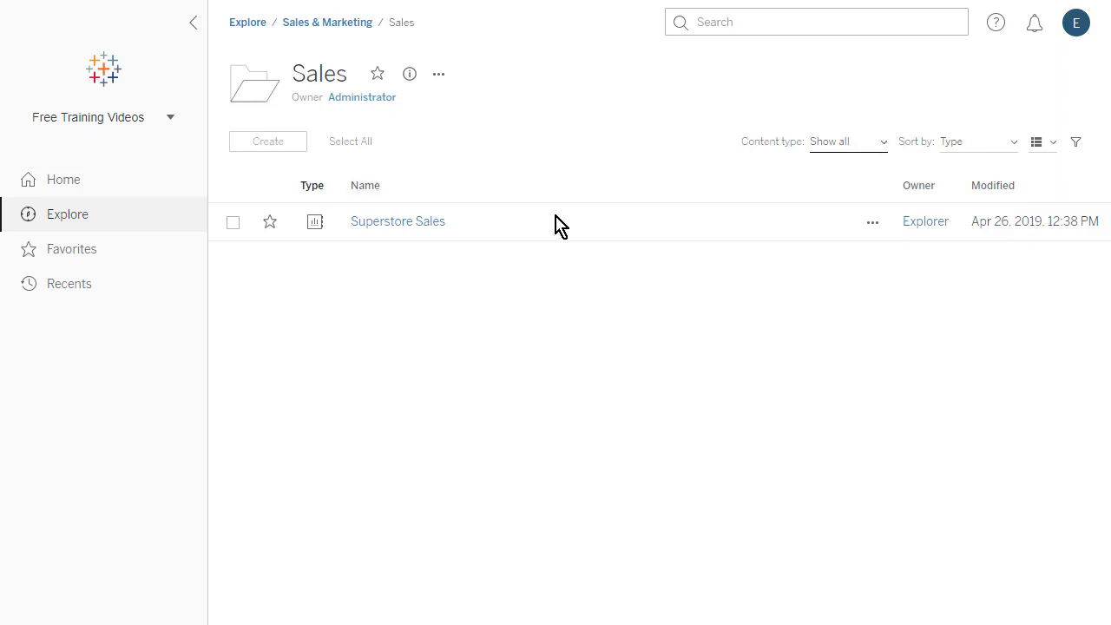
# Step: Open the Superstore Sales workbook and view its Data Sources and Subscriptions tabs
pyautogui.click(433, 224)
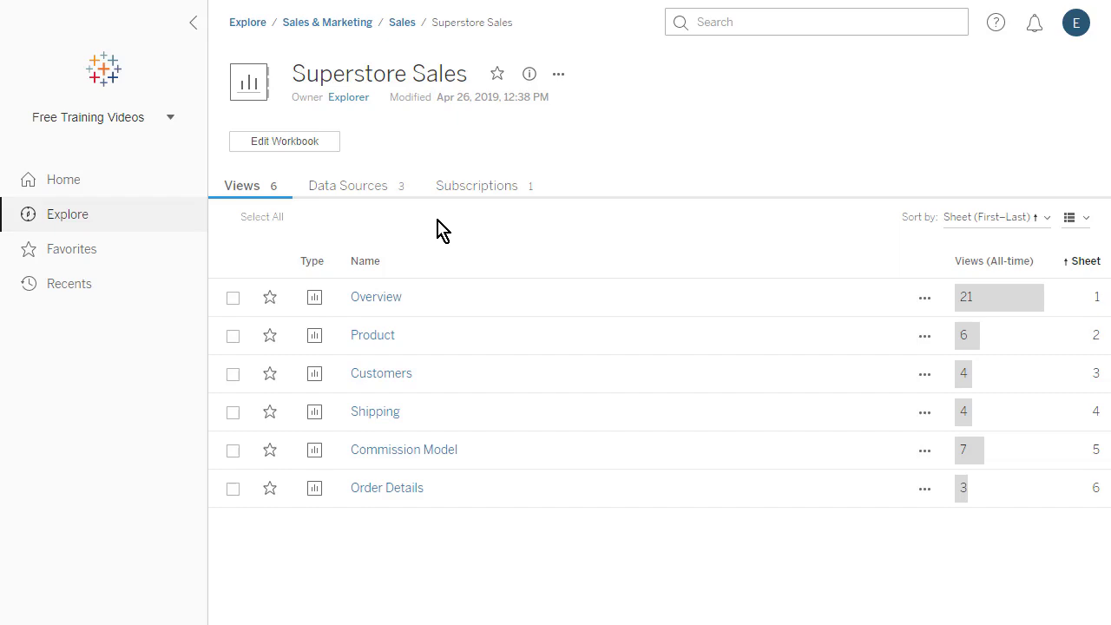
pyautogui.click(376, 197)
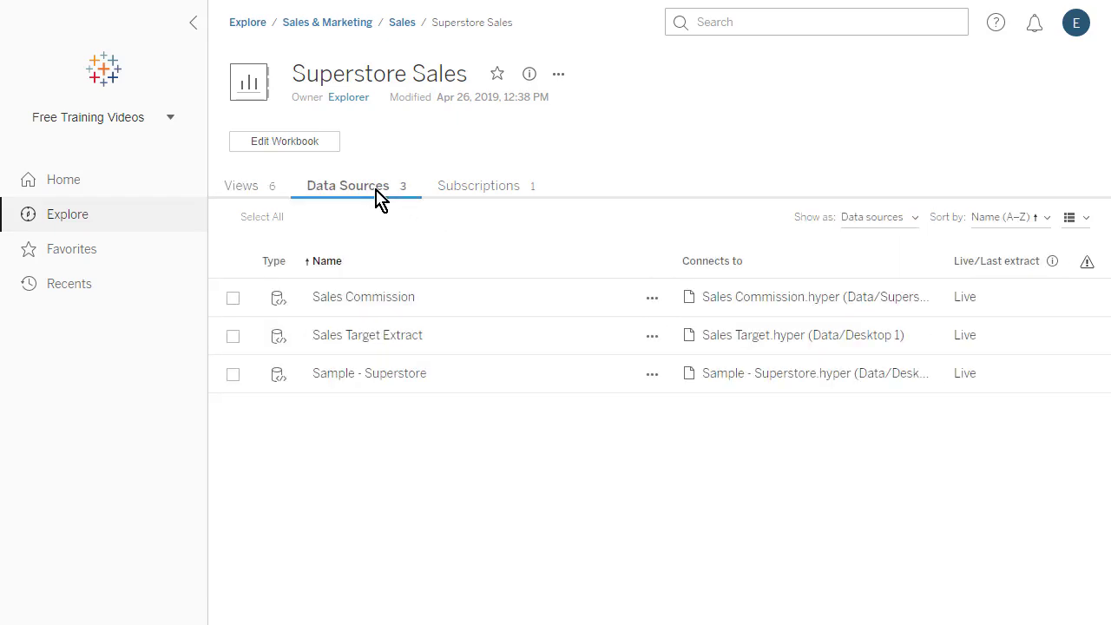
pyautogui.click(506, 195)
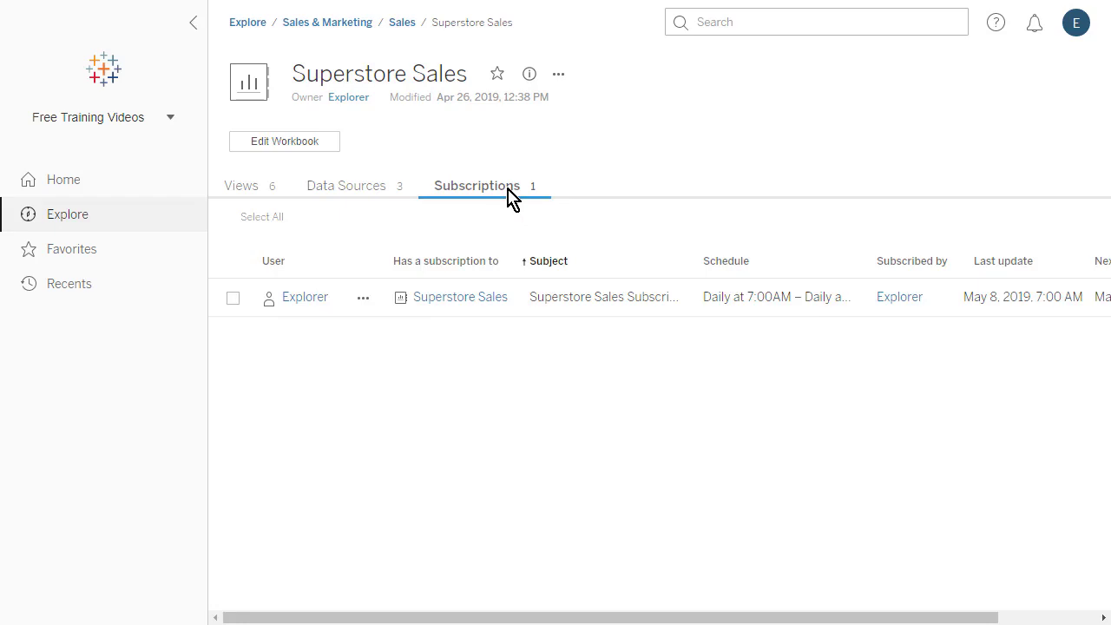
# Step: View the Overview dashboard, then return to the Superstore Sales workbook page via the breadcrumb
pyautogui.click(257, 191)
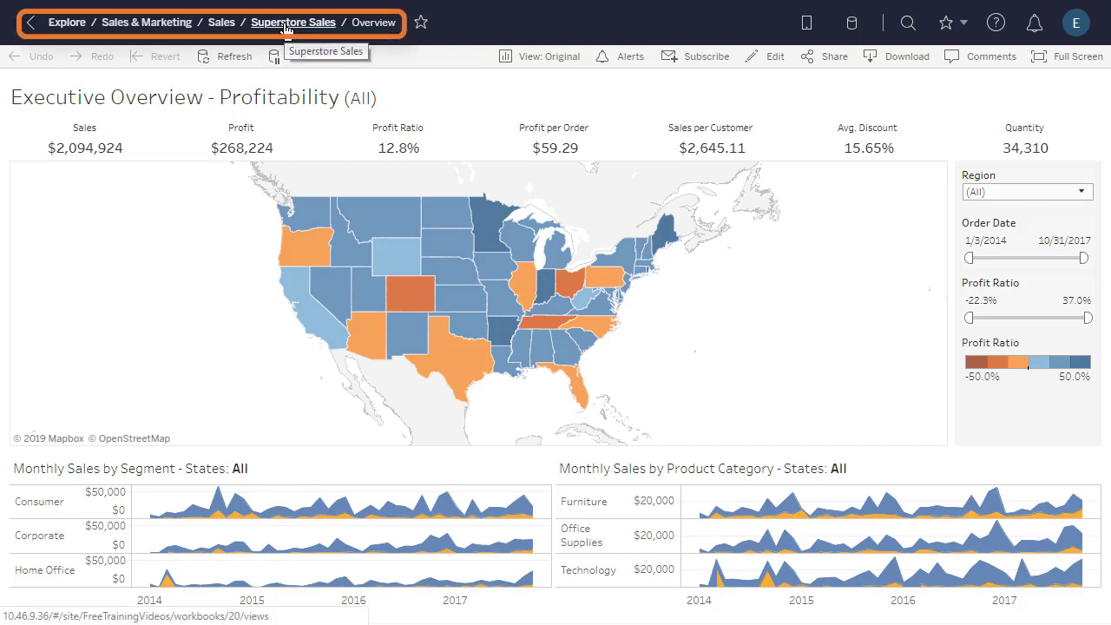
pyautogui.click(285, 29)
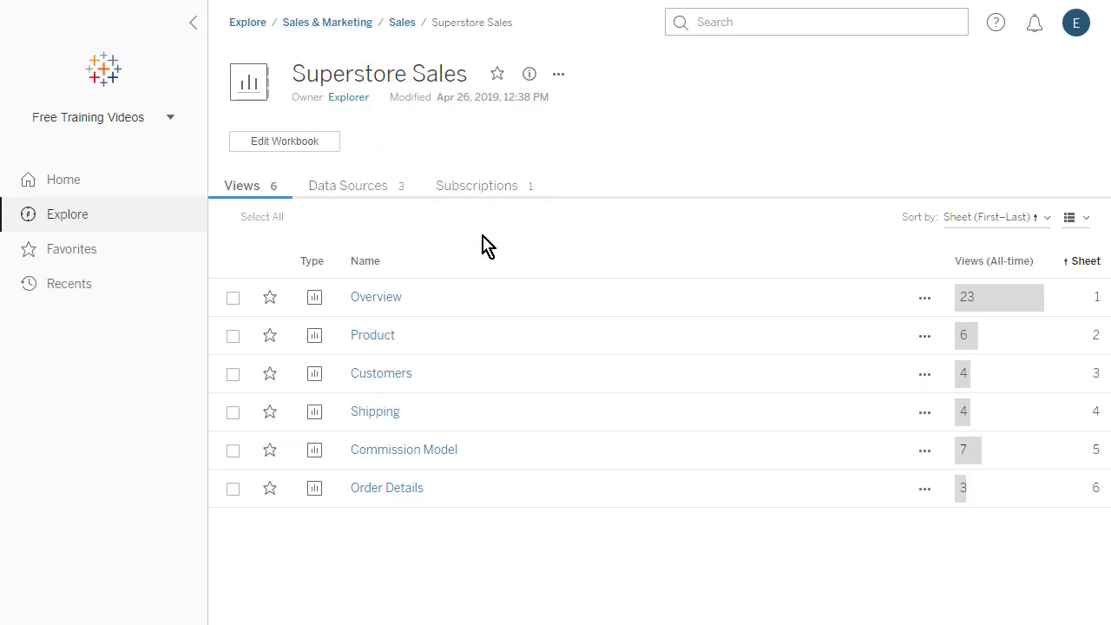
# Step: Open the Default project's Superstore Sales data source and check its Connections and Connected Workbooks
pyautogui.click(100, 222)
pyautogui.click(330, 213)
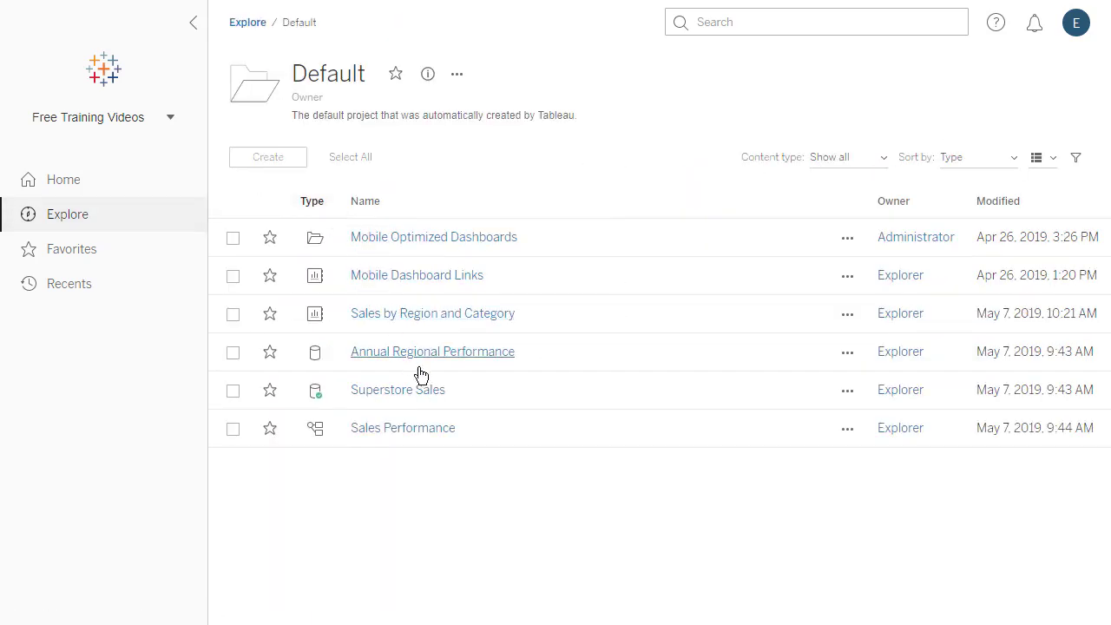
pyautogui.click(442, 398)
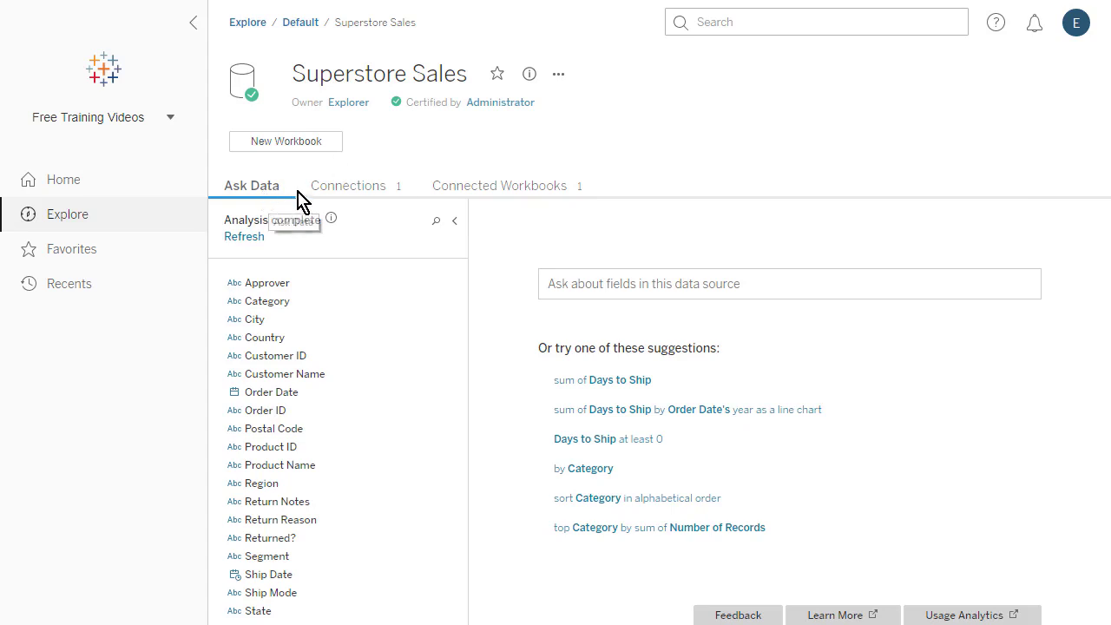
pyautogui.click(366, 197)
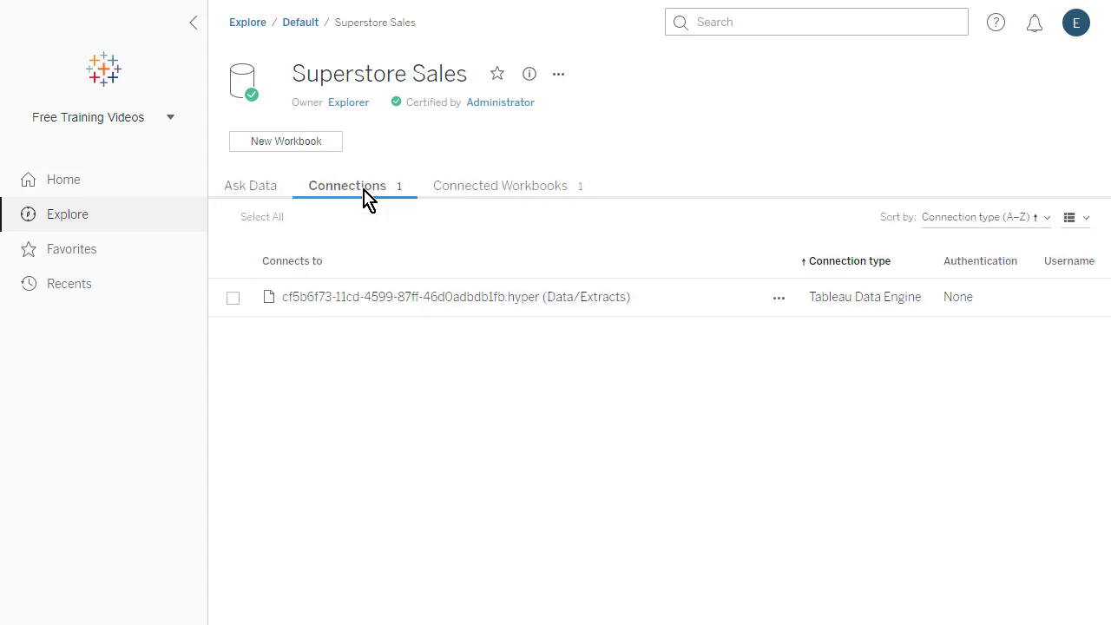
pyautogui.click(494, 198)
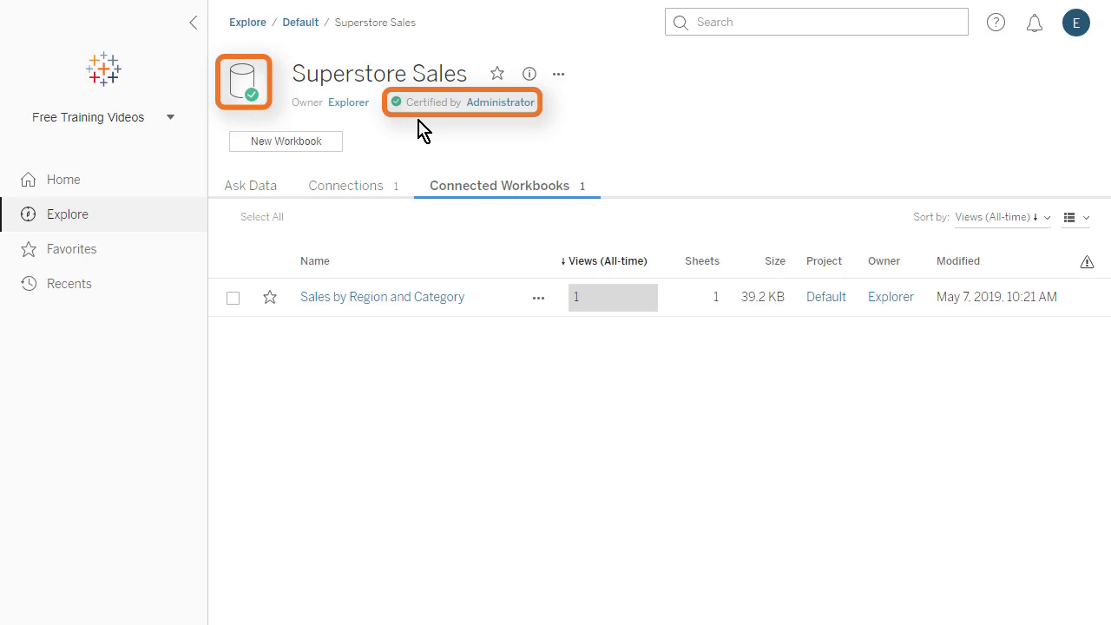
# Step: In Ask Data, ask 'How much profit did we make last year?' and get 174,951
pyautogui.click(275, 196)
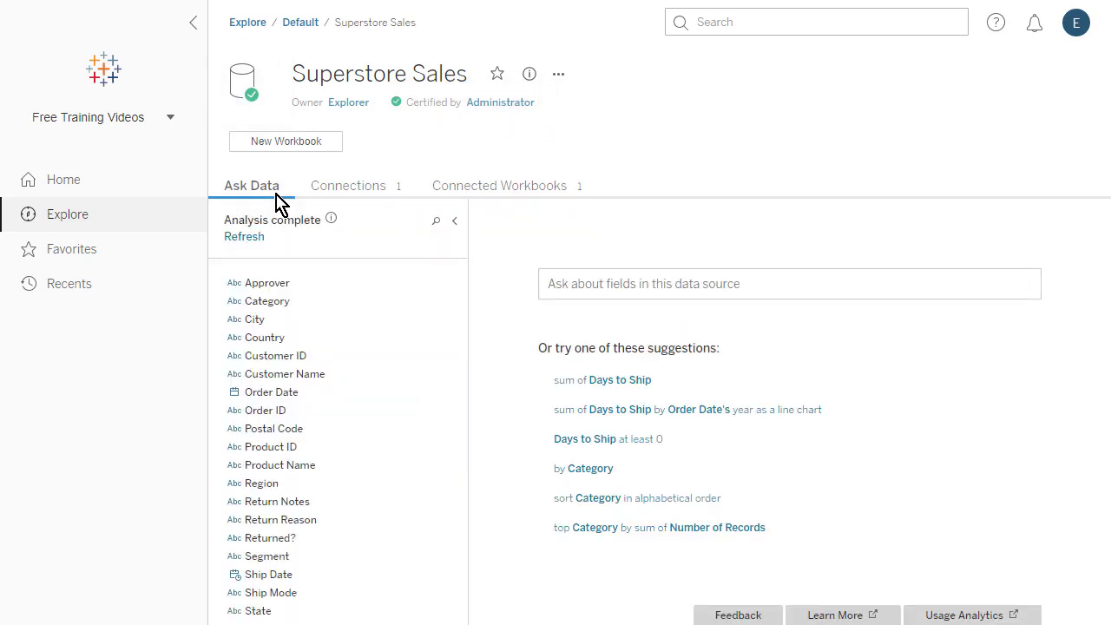
pyautogui.click(545, 285)
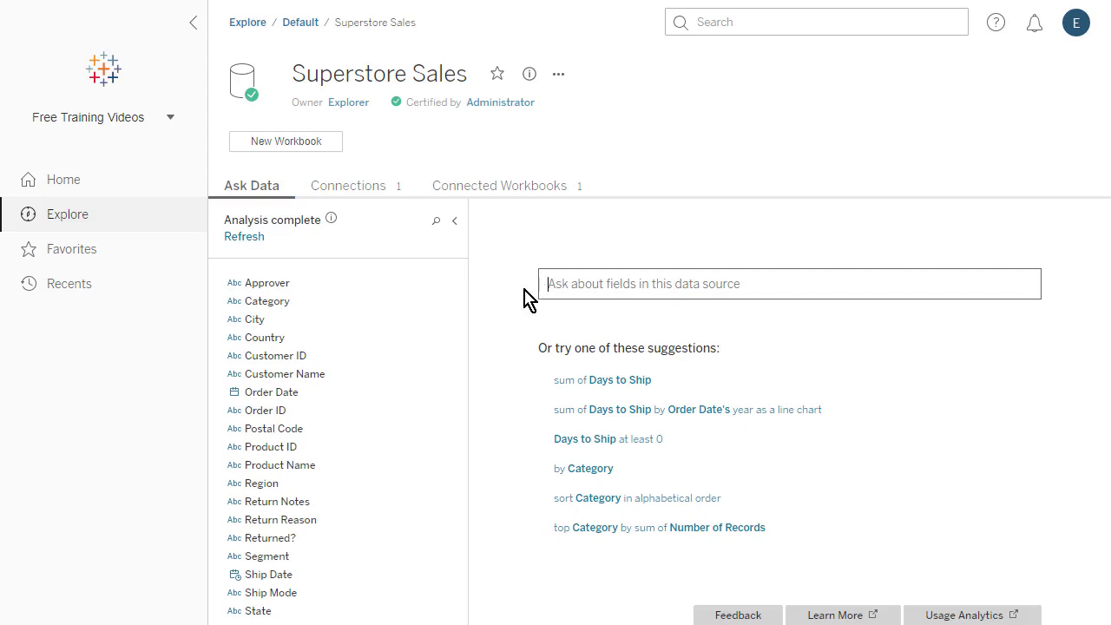
pyautogui.write('How much profit did we make last year?')
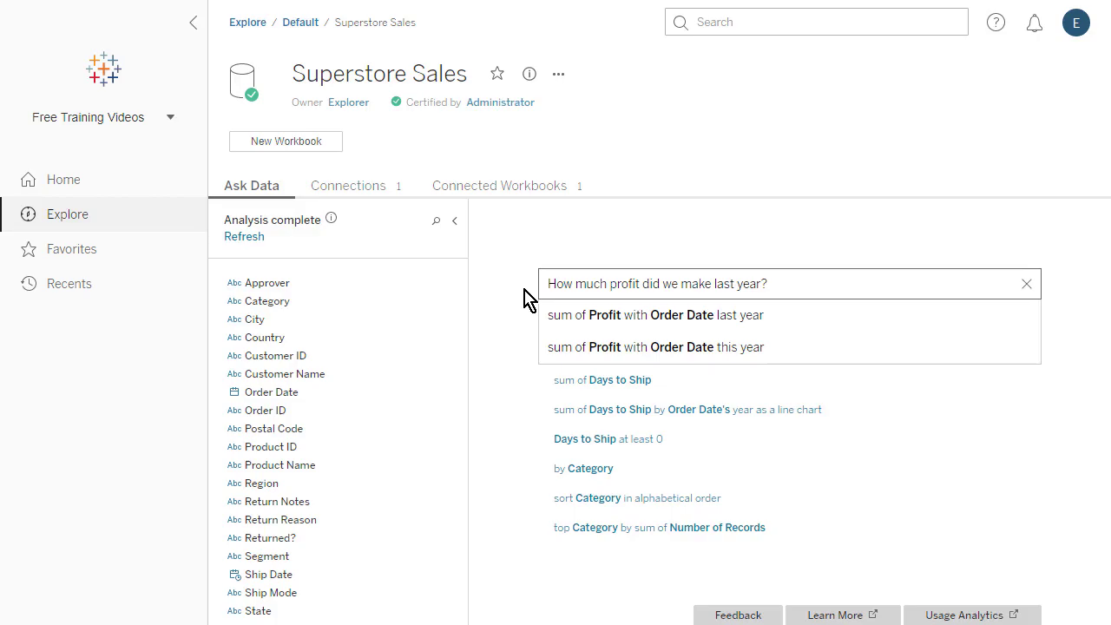
pyautogui.click(590, 321)
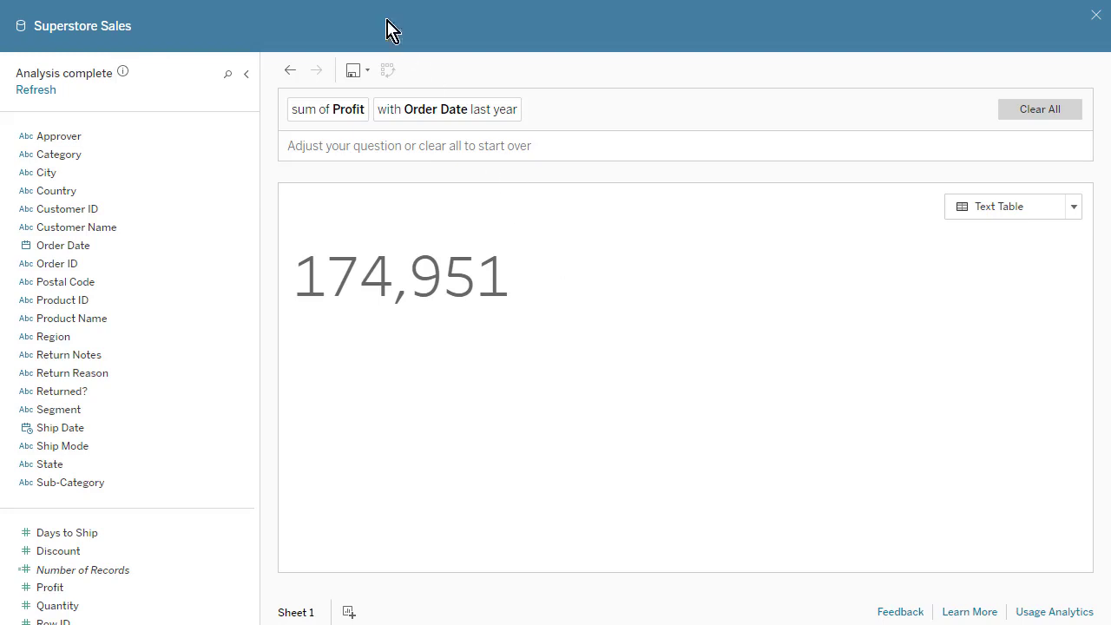
pyautogui.press('Escape')
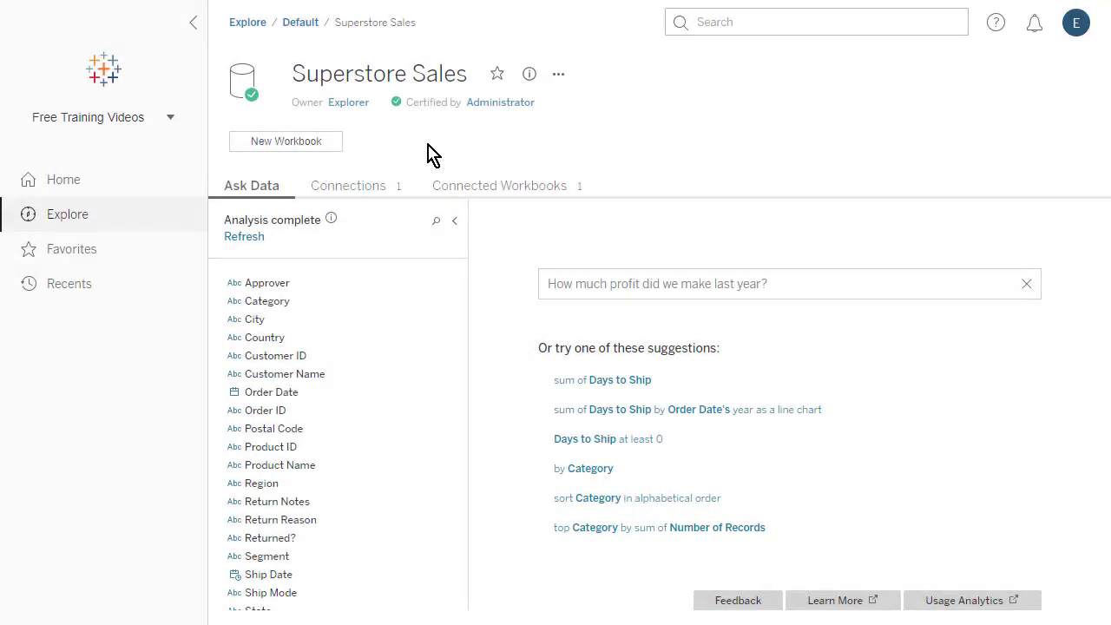
# Step: List all flows in Explore and open the Sales Performance flow
pyautogui.click(139, 217)
pyautogui.click(422, 83)
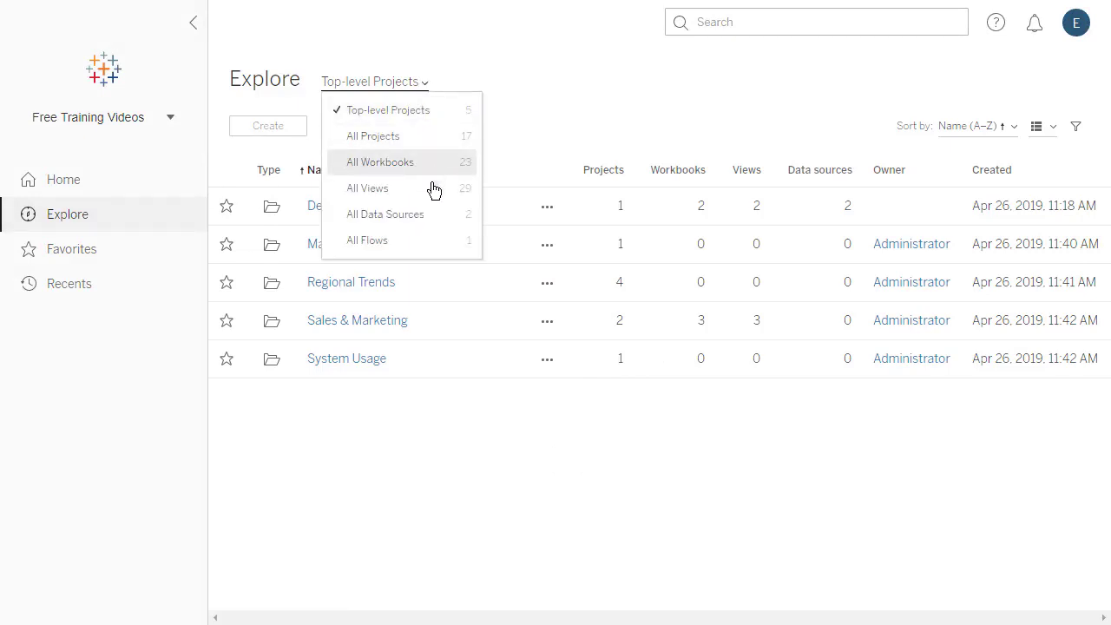
pyautogui.click(453, 240)
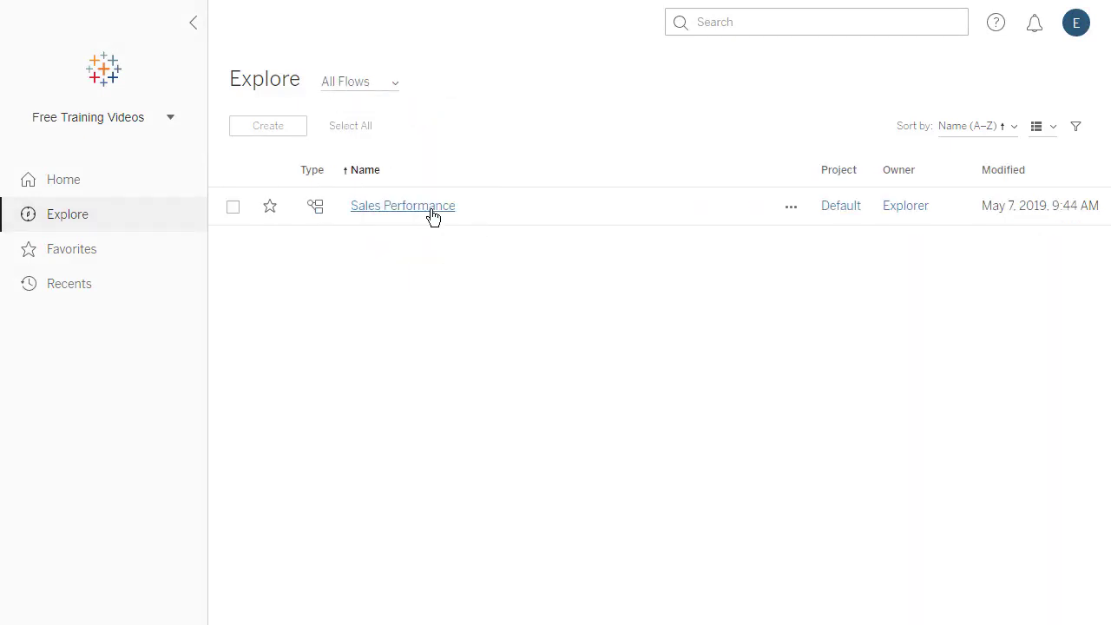
pyautogui.click(425, 206)
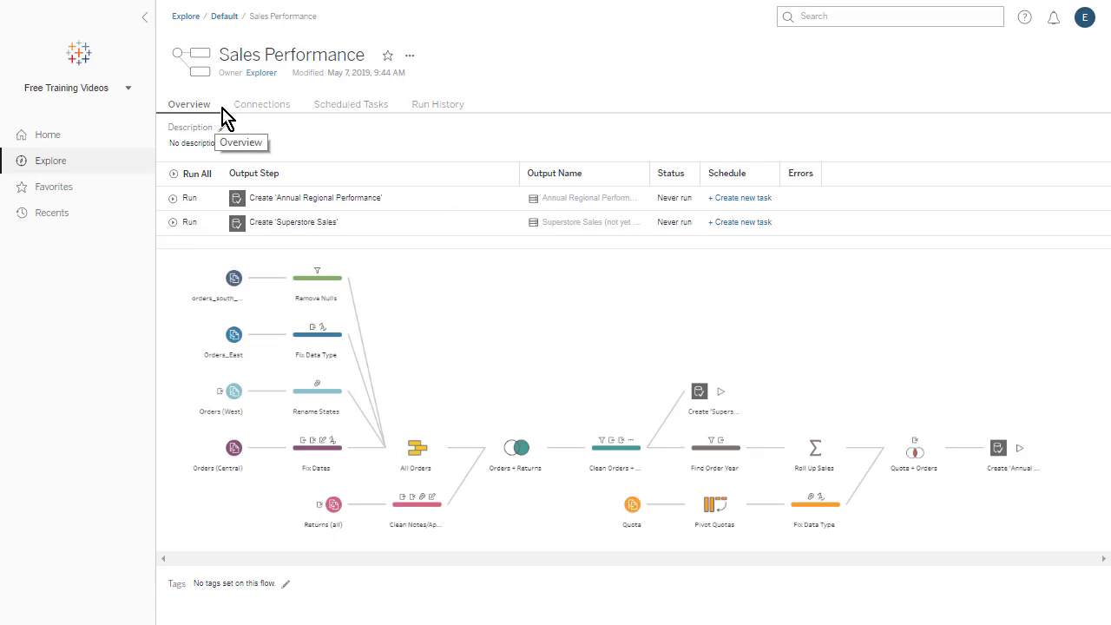
# Step: Check the flow's Connections, Scheduled Tasks and Overview, then return to the Explore projects list
pyautogui.click(265, 105)
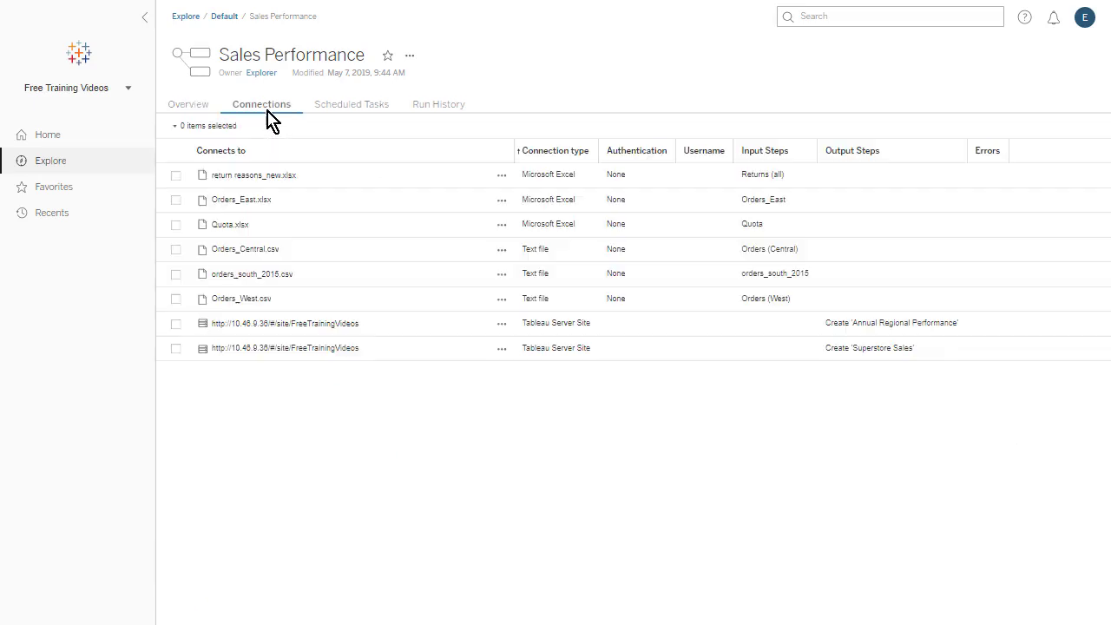
pyautogui.click(368, 121)
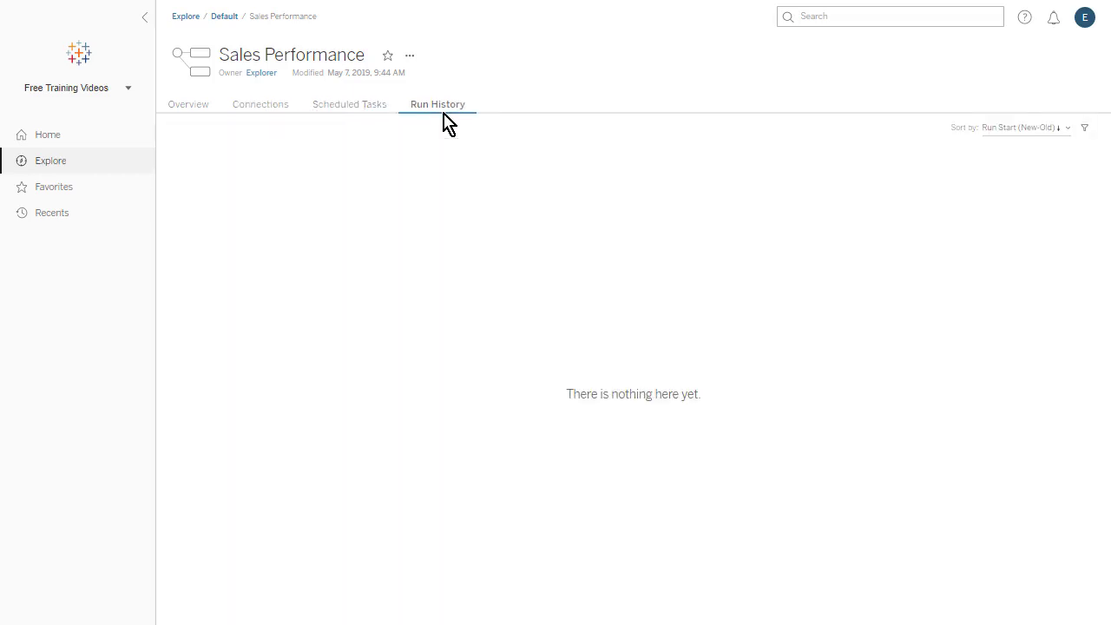
pyautogui.click(201, 112)
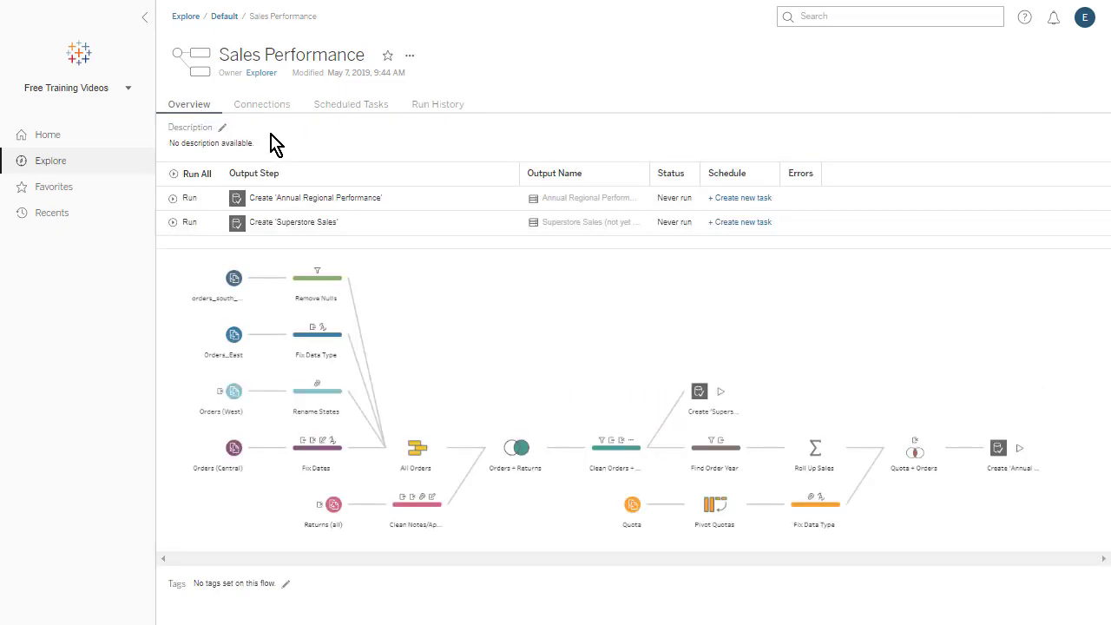
pyautogui.click(92, 165)
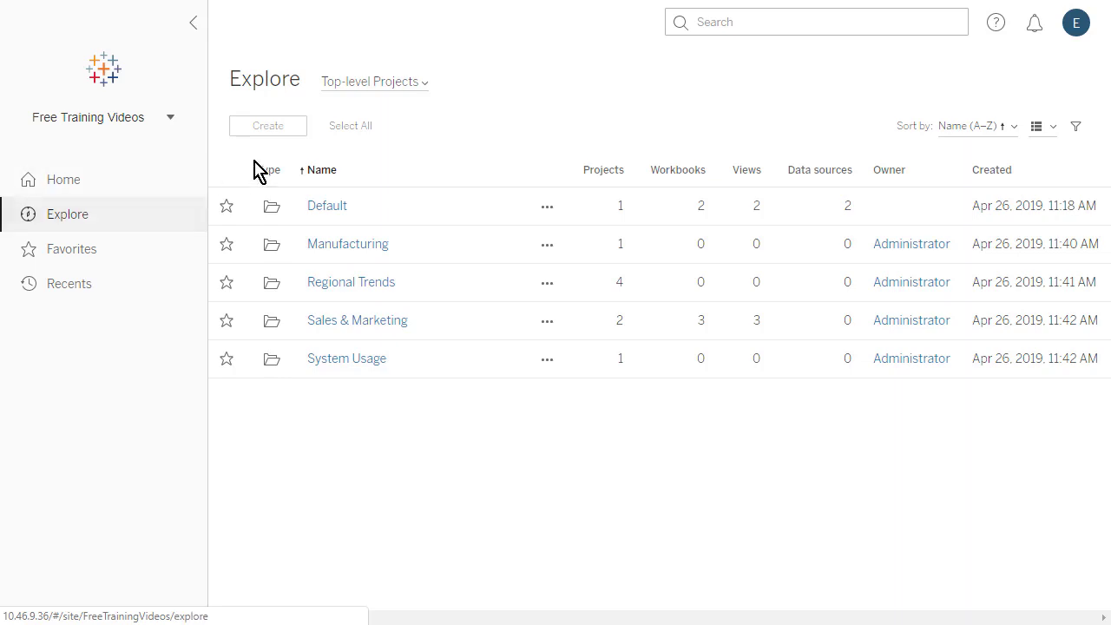
# Step: List all workbooks on the site and filter them by the word 'Sales'
pyautogui.click(416, 83)
pyautogui.click(435, 165)
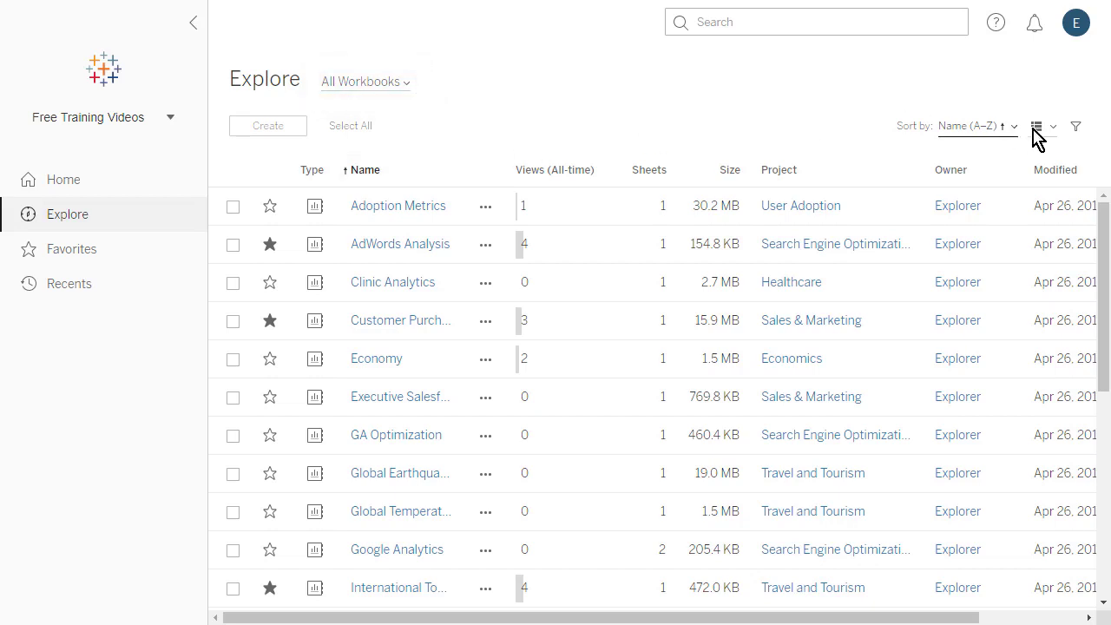
pyautogui.click(1076, 128)
pyautogui.click(1042, 173)
pyautogui.write('Sales')
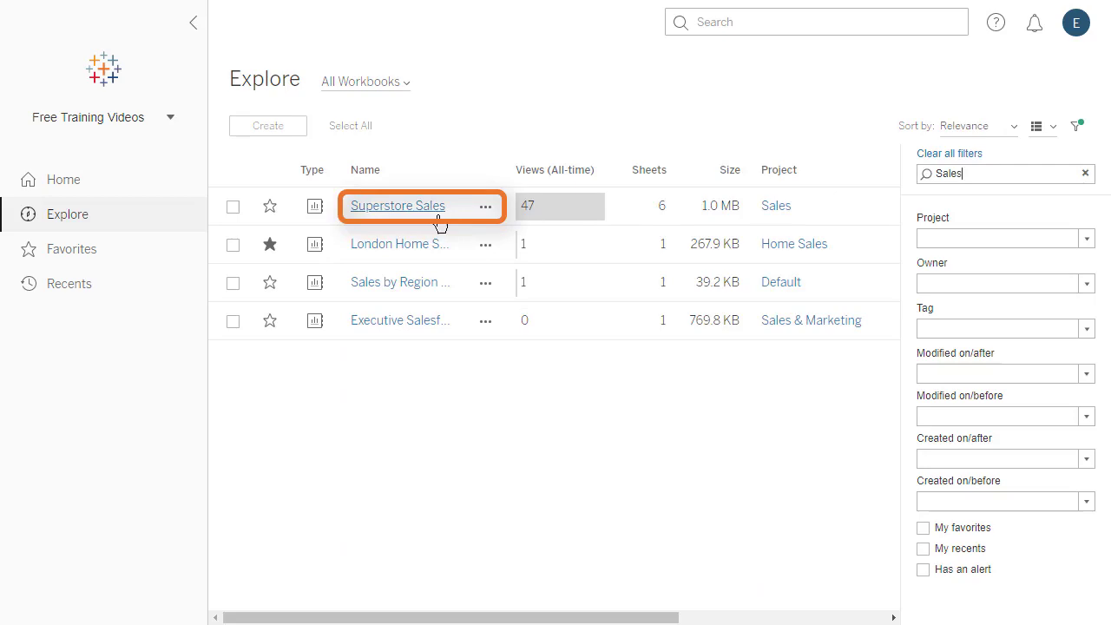
# Step: Clear all filters and switch the listing to Top-level Projects
pyautogui.click(921, 155)
pyautogui.click(1076, 128)
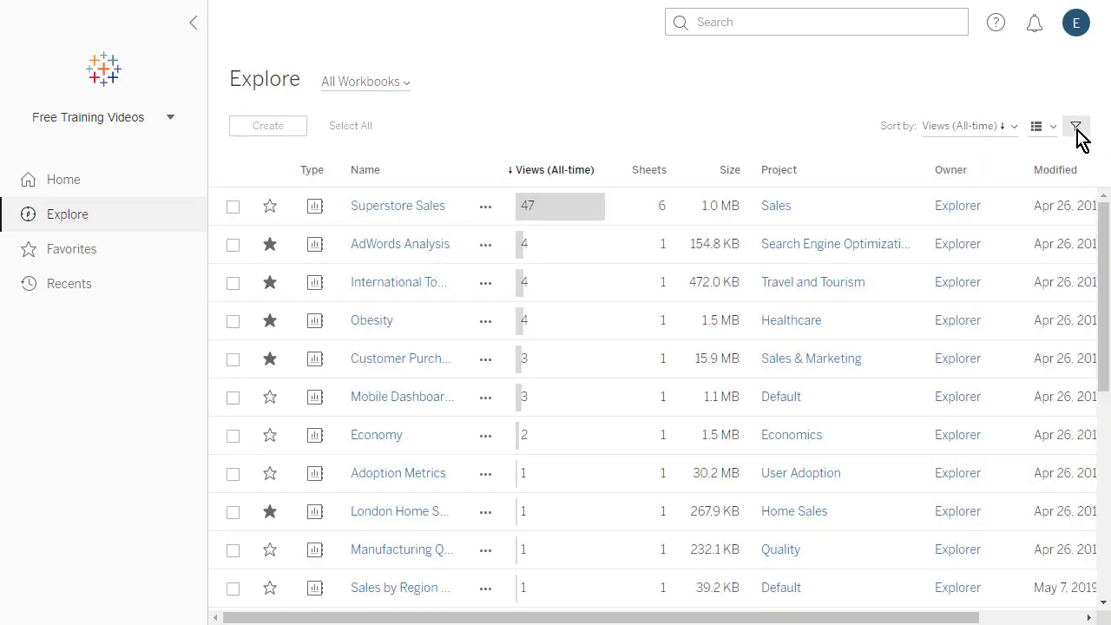
pyautogui.click(408, 85)
pyautogui.click(442, 117)
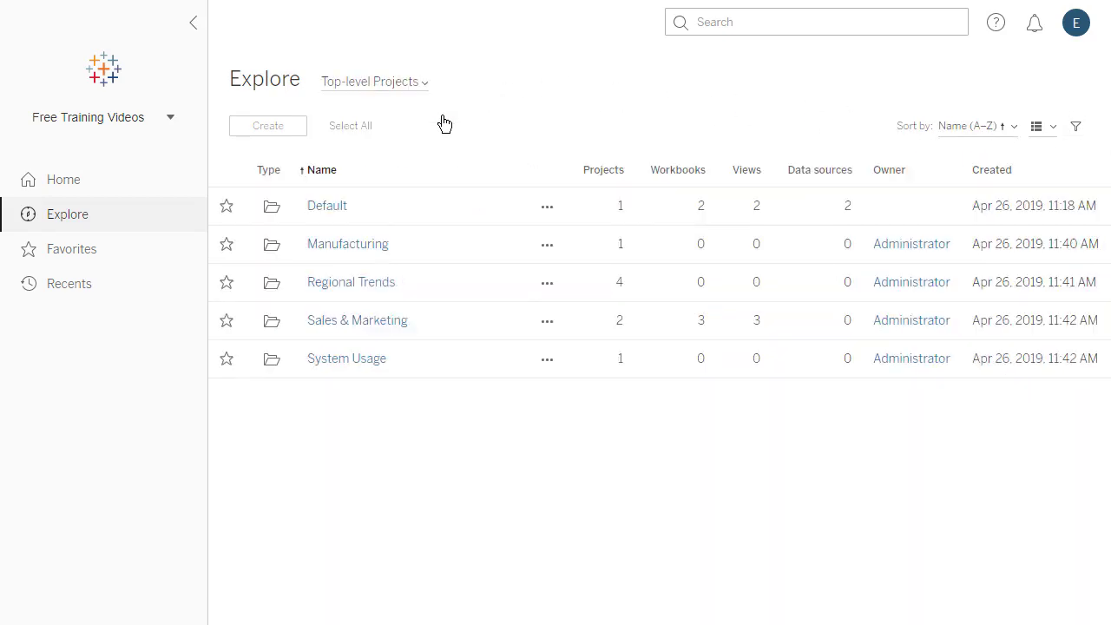
# Step: Search the site for 'Sales' and open the Superstore Sales workbook from the results
pyautogui.click(677, 23)
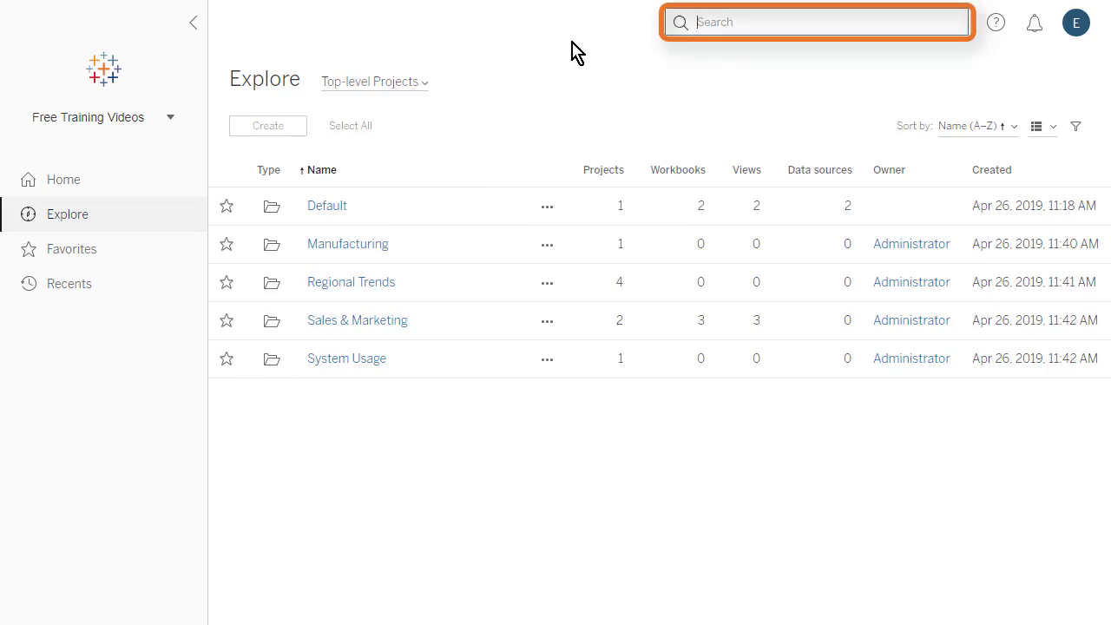
pyautogui.write('Sales')
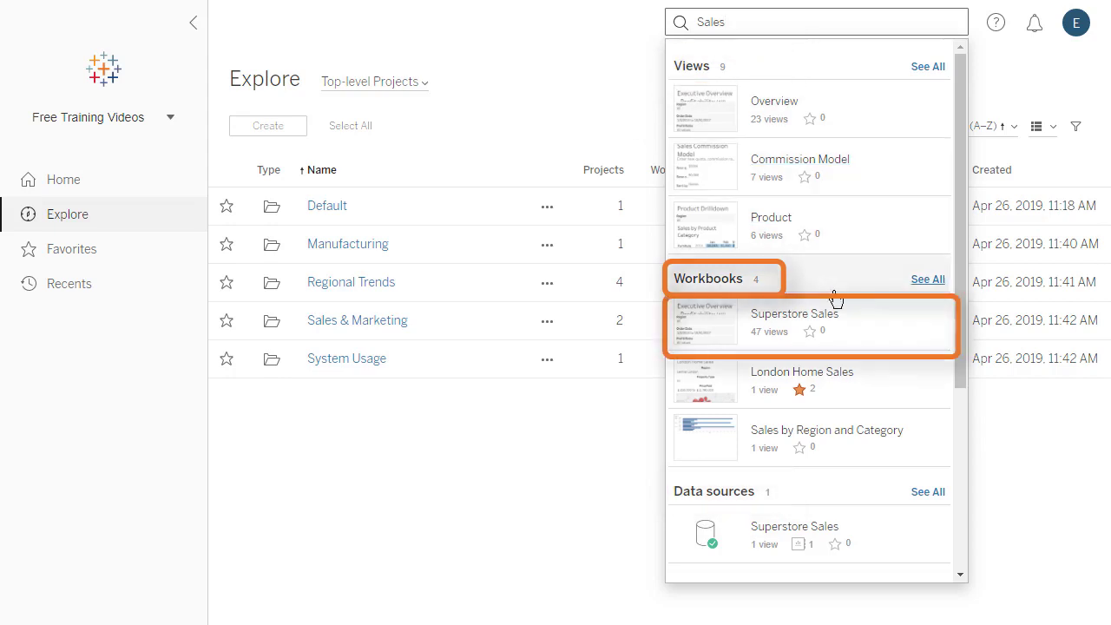
pyautogui.click(866, 320)
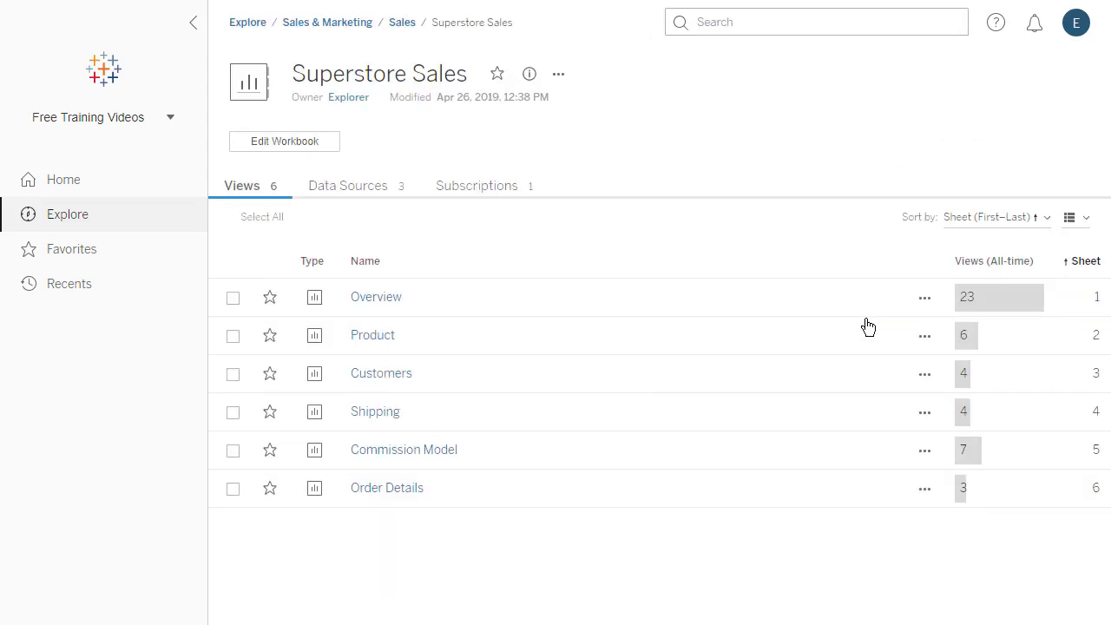
# Step: Star Superstore Sales, check it in Favorites, and return to the Explore projects list
pyautogui.click(499, 76)
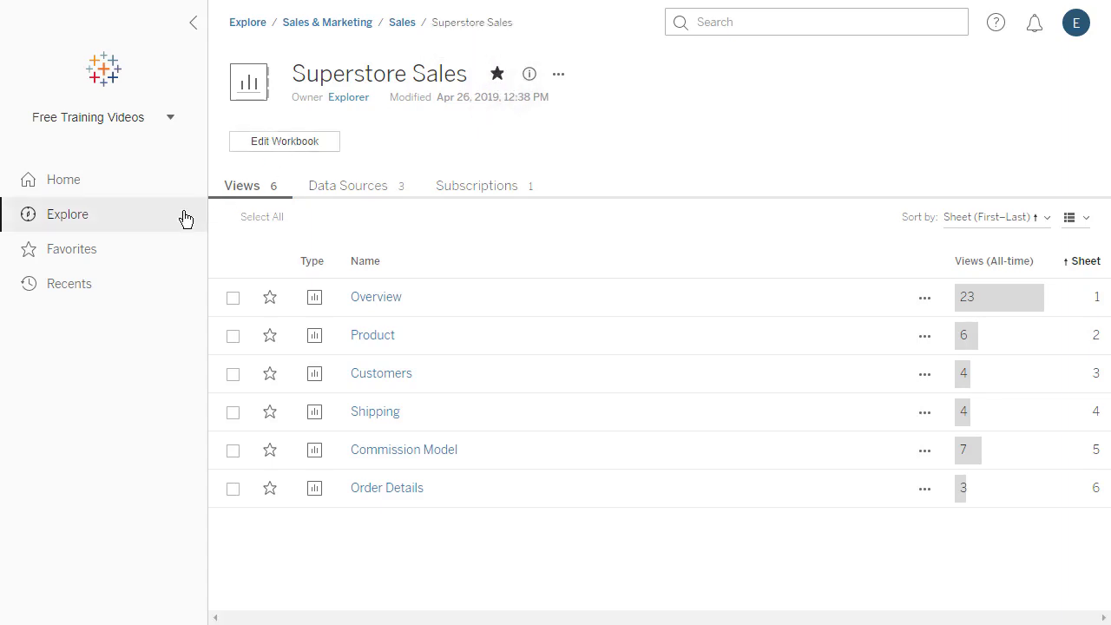
pyautogui.click(141, 258)
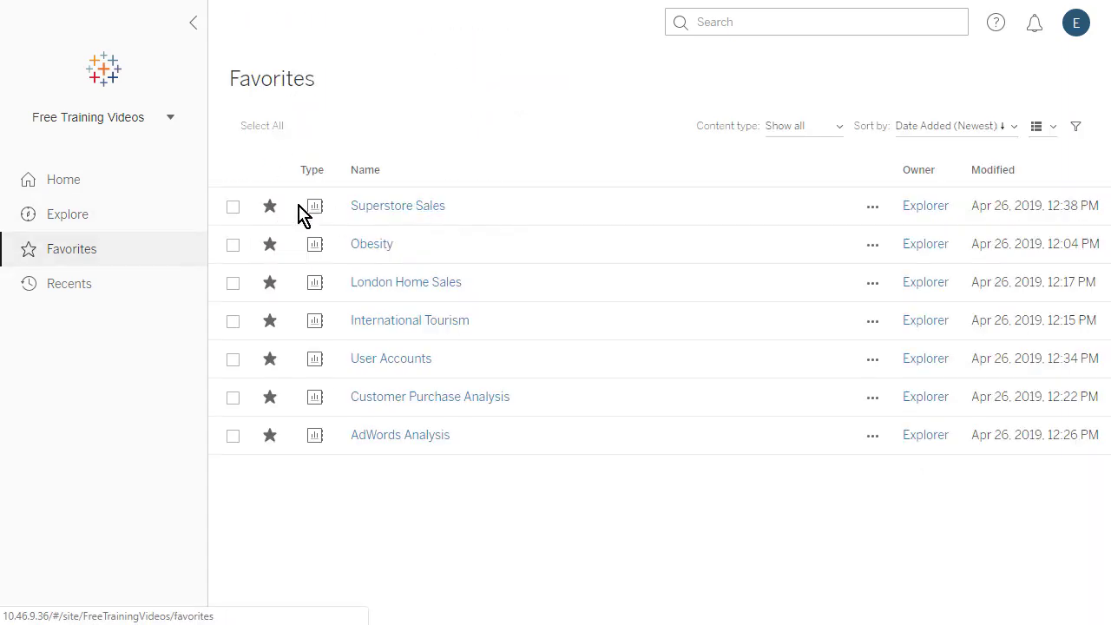
pyautogui.click(111, 222)
pyautogui.click(291, 128)
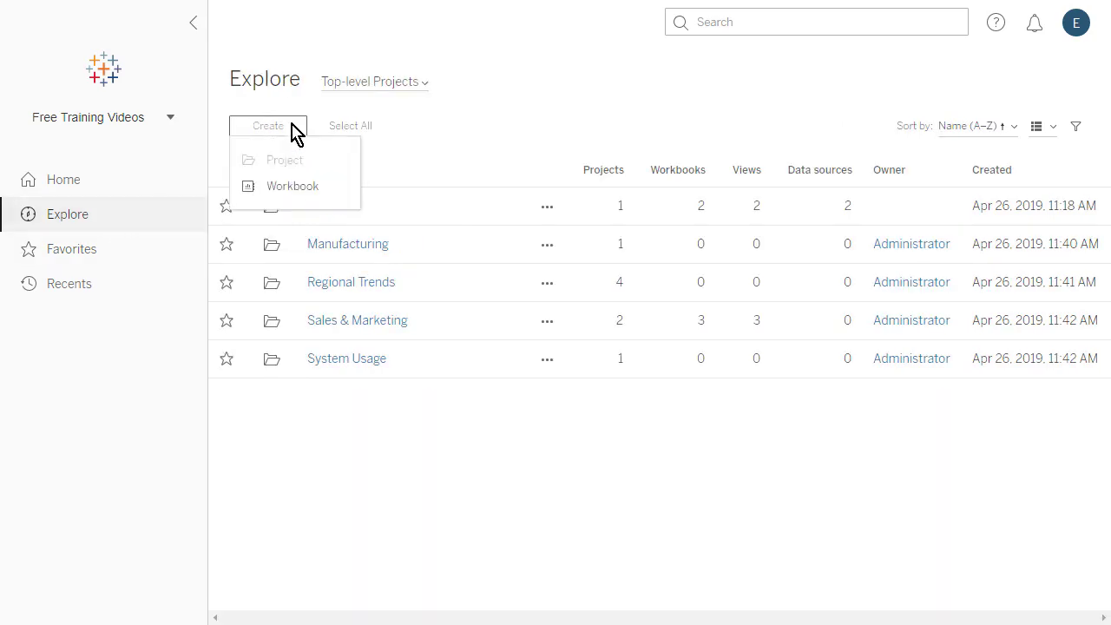
pyautogui.click(334, 189)
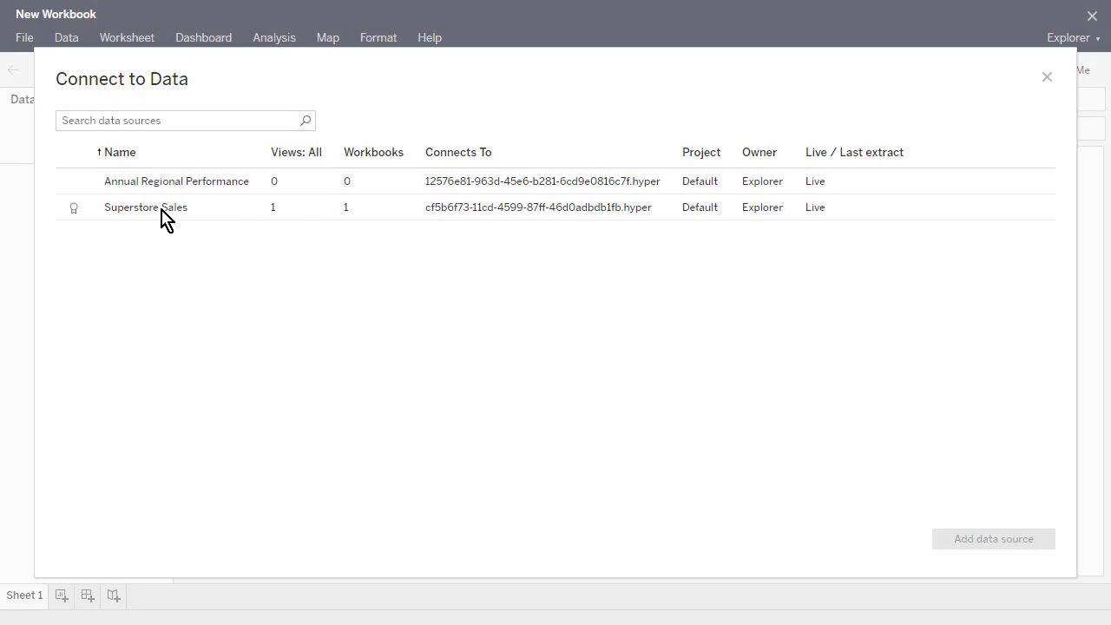
pyautogui.click(164, 213)
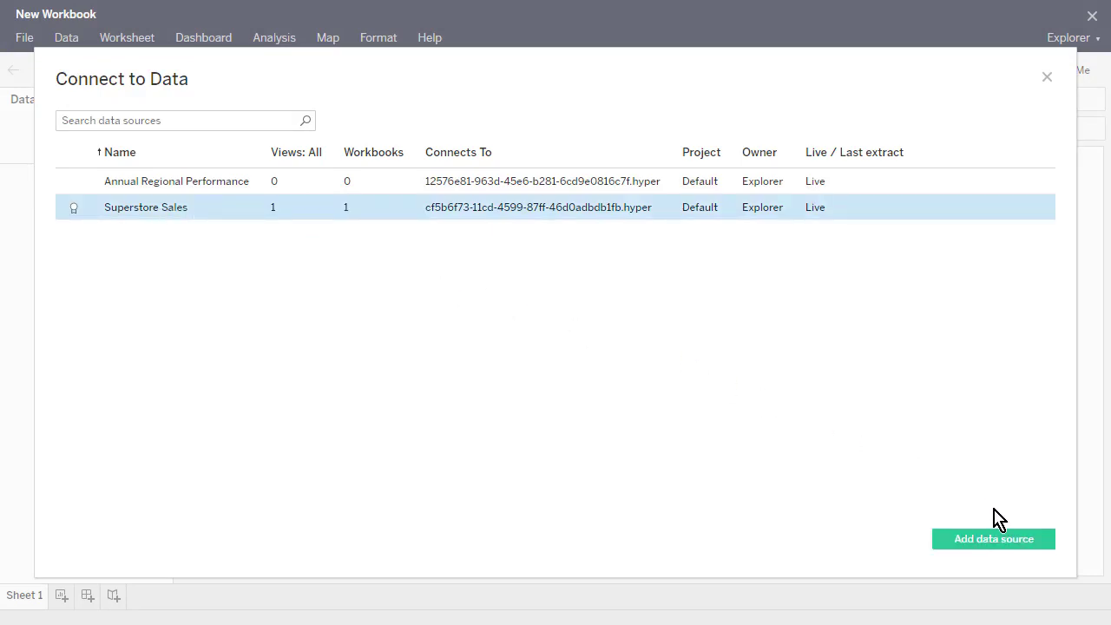
pyautogui.click(994, 539)
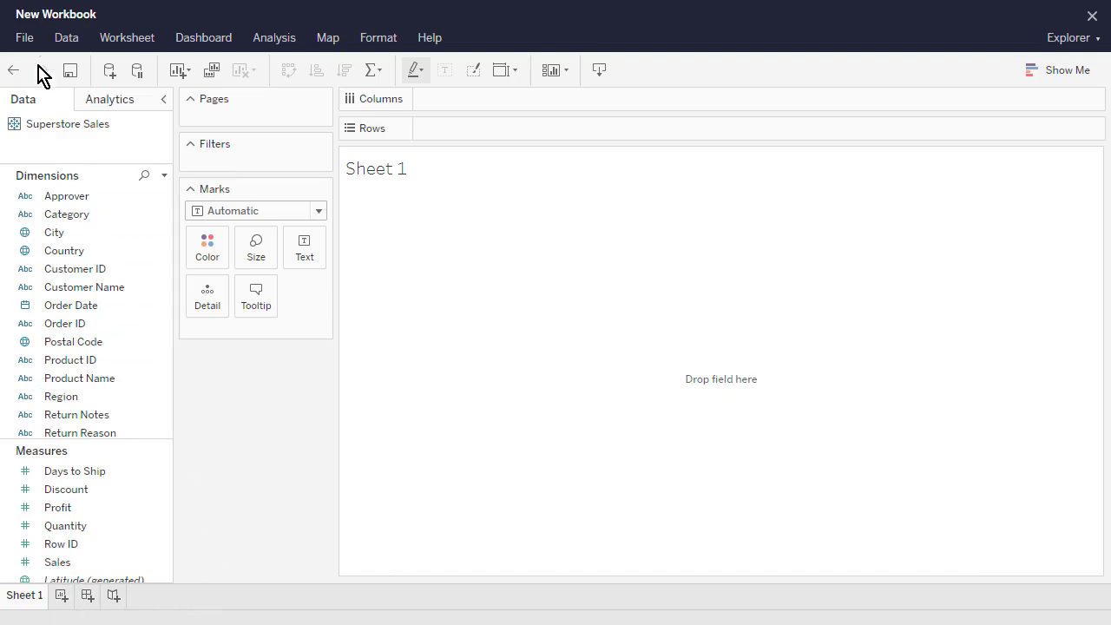
pyautogui.click(26, 38)
pyautogui.click(79, 85)
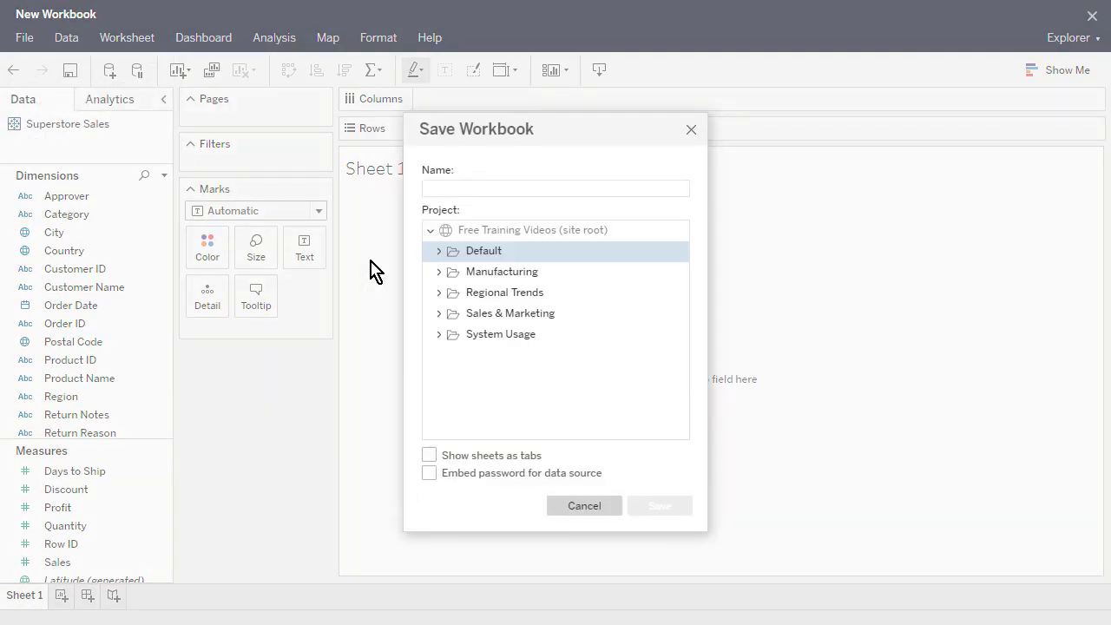
pyautogui.click(612, 506)
pyautogui.click(25, 38)
pyautogui.click(98, 146)
# Step: Discard the unsaved workbook, go Home, and open My Account Settings
pyautogui.click(527, 357)
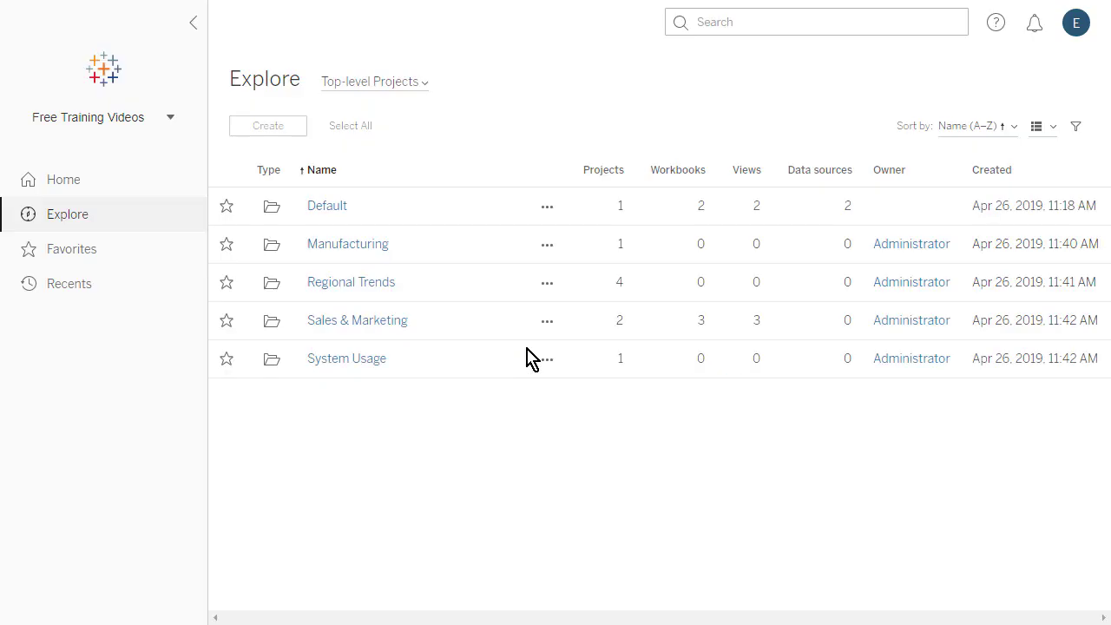
pyautogui.click(111, 182)
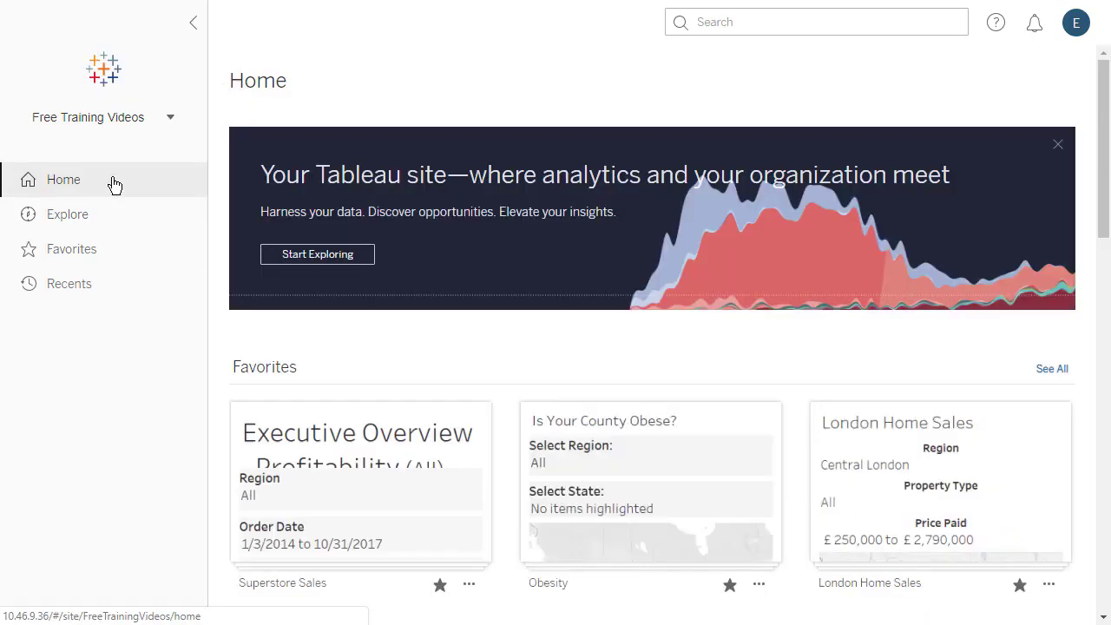
pyautogui.click(1072, 28)
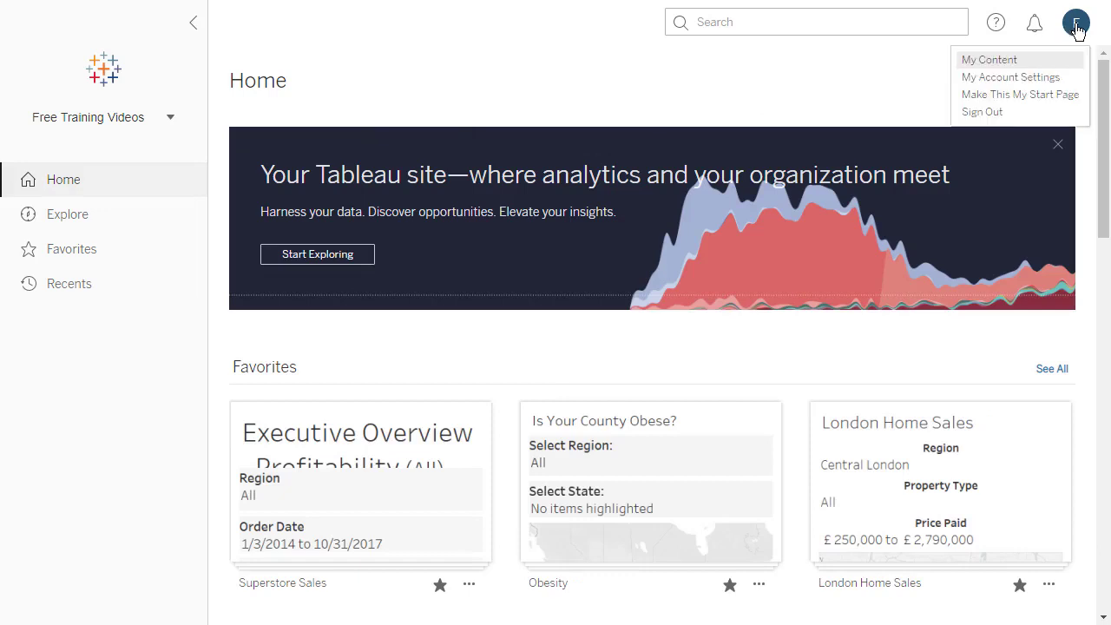
pyautogui.click(1052, 78)
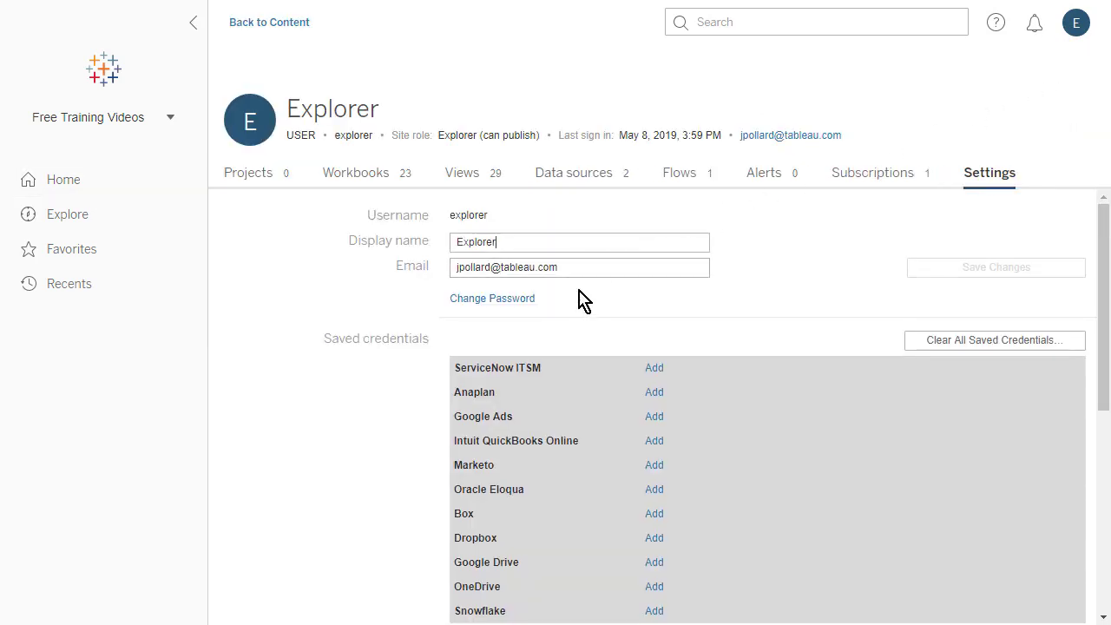
# Step: Review the account's Workbooks, Views, Data Sources, Flows, Alerts and Subscriptions, then return Home
pyautogui.click(368, 176)
pyautogui.click(508, 182)
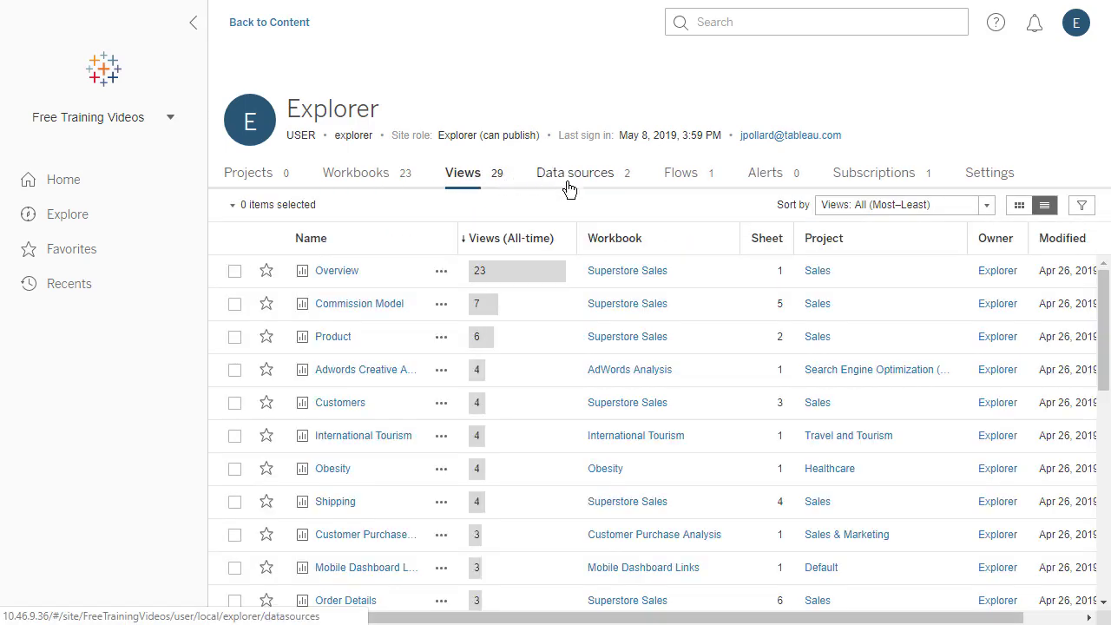
pyautogui.click(633, 182)
pyautogui.click(715, 179)
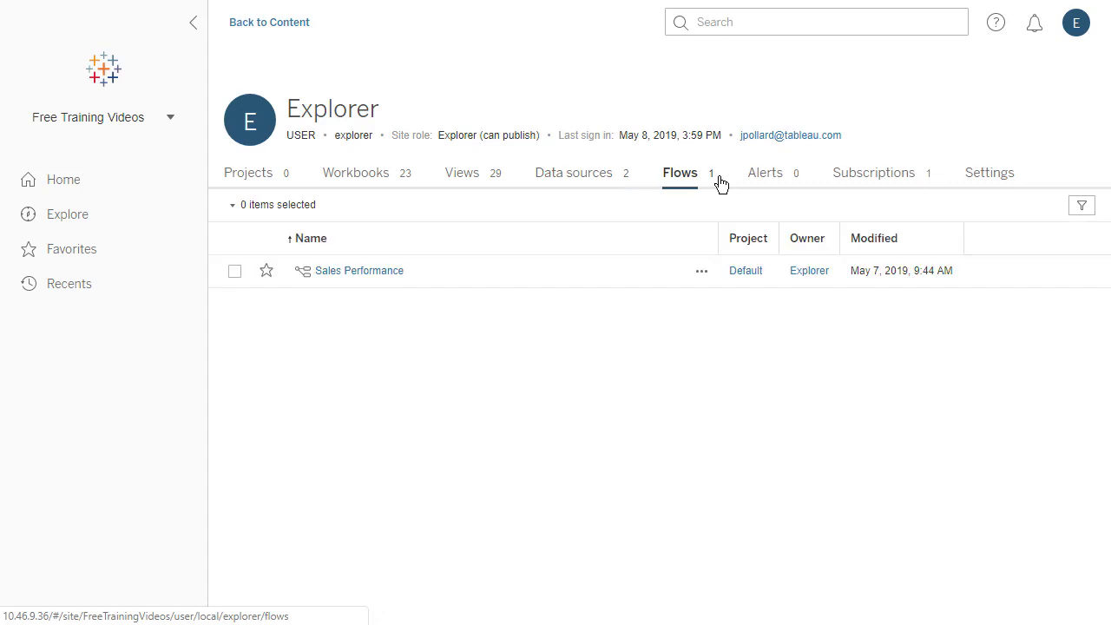
pyautogui.click(805, 188)
pyautogui.click(922, 184)
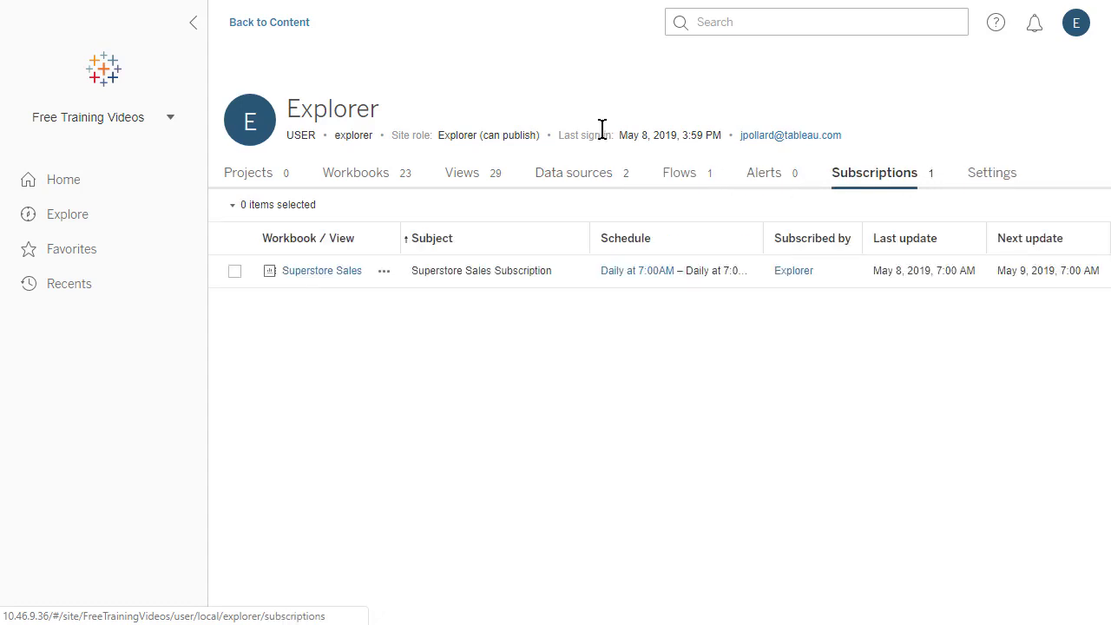
pyautogui.click(282, 26)
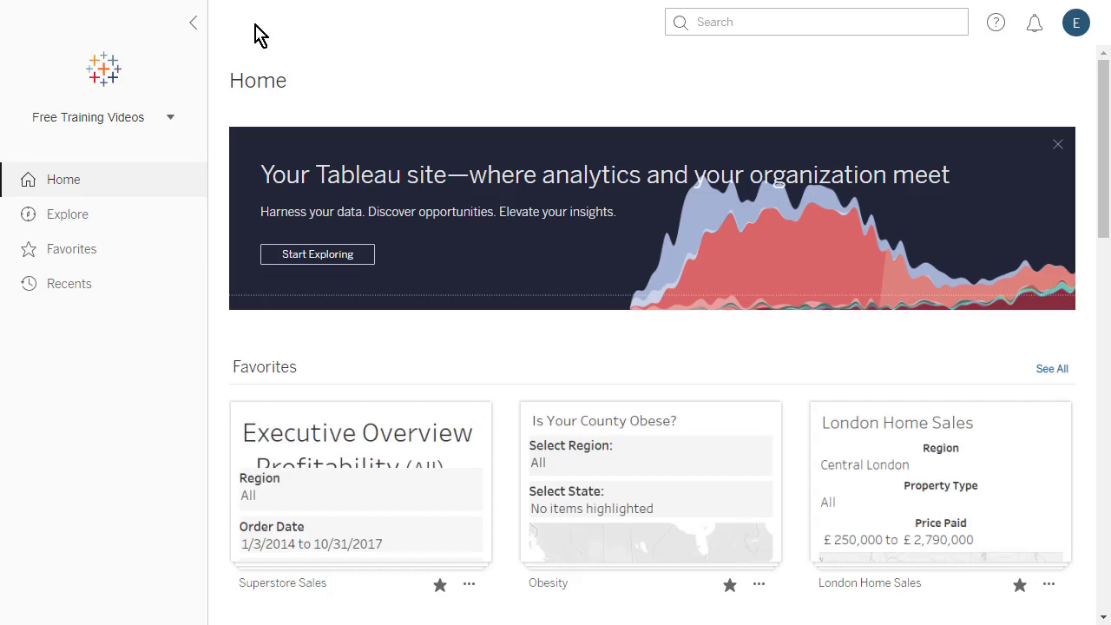
pyautogui.click(995, 23)
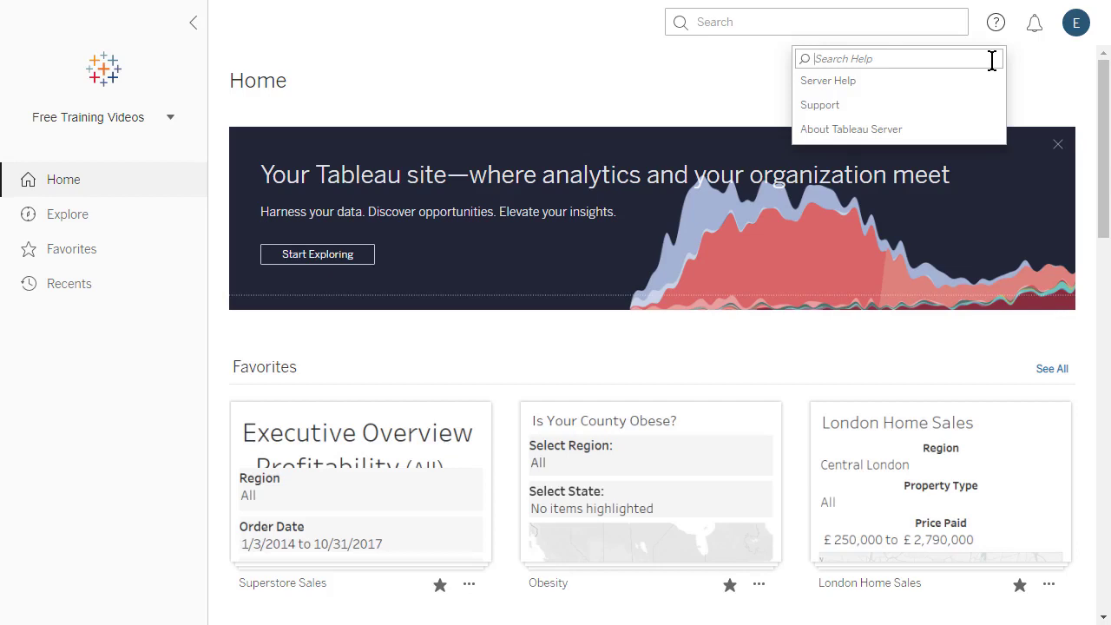
pyautogui.click(1017, 74)
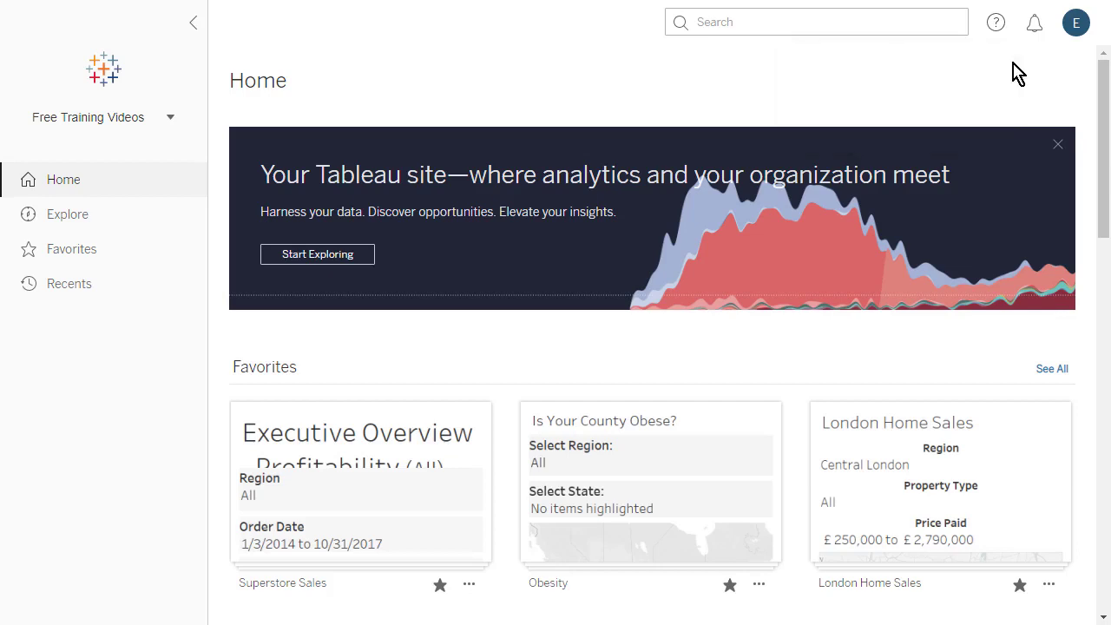